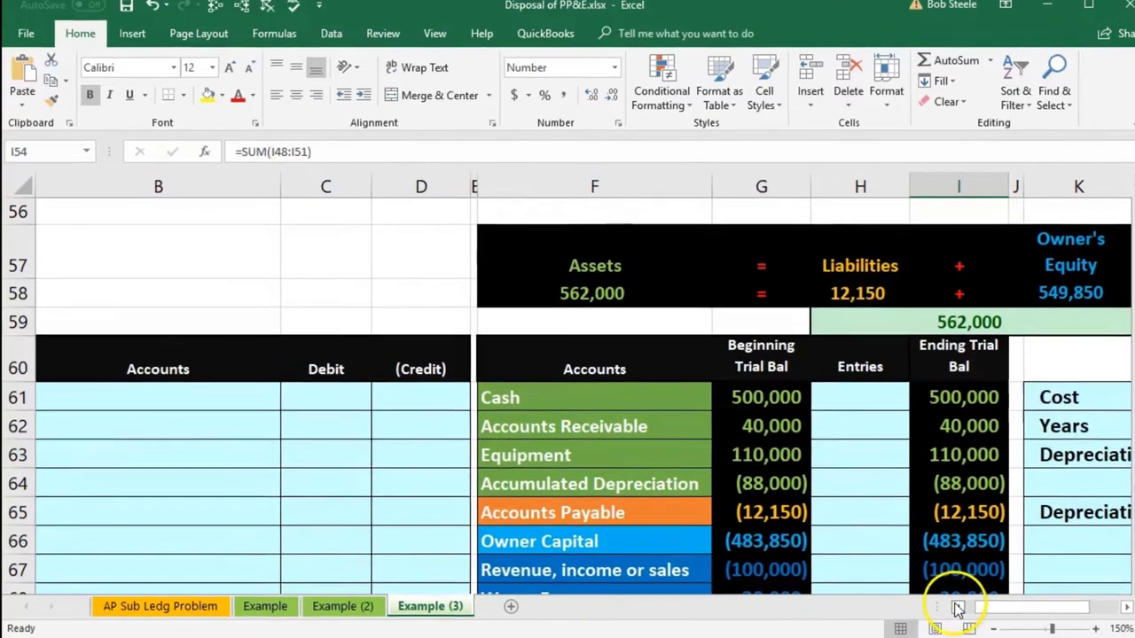
Examine the prior example's half-year depreciation calculation and journal entry, plus the $15,000 cash disposal problem's facts and trial balance.
click(945, 607)
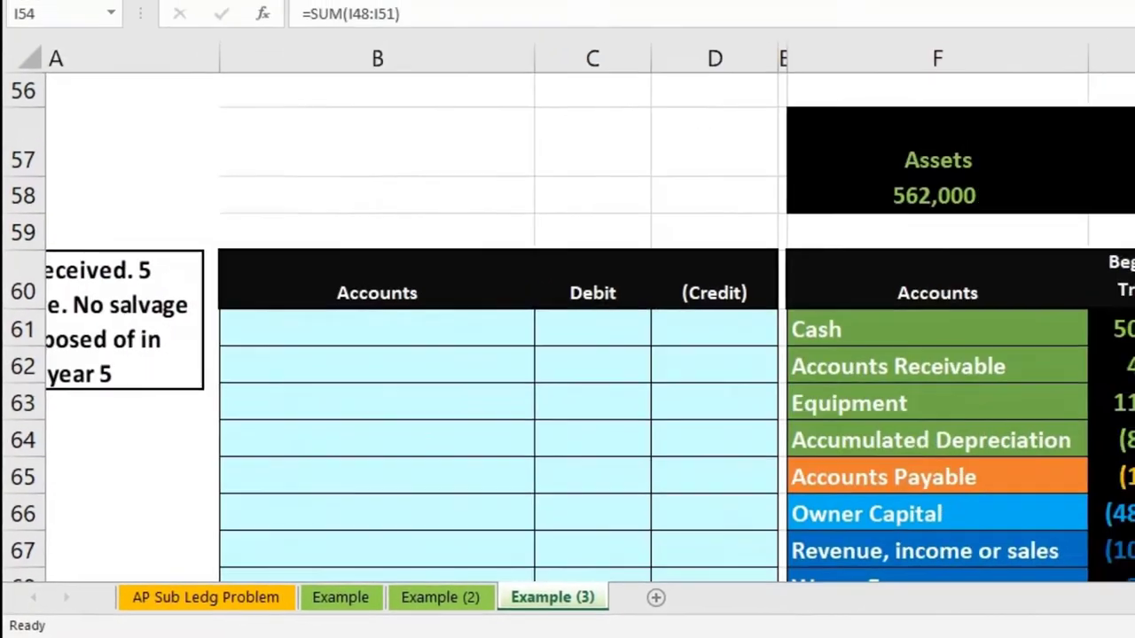
mouse_move(993, 606)
mouse_down()
mouse_move(1039, 603)
mouse_move(1015, 603)
mouse_up()
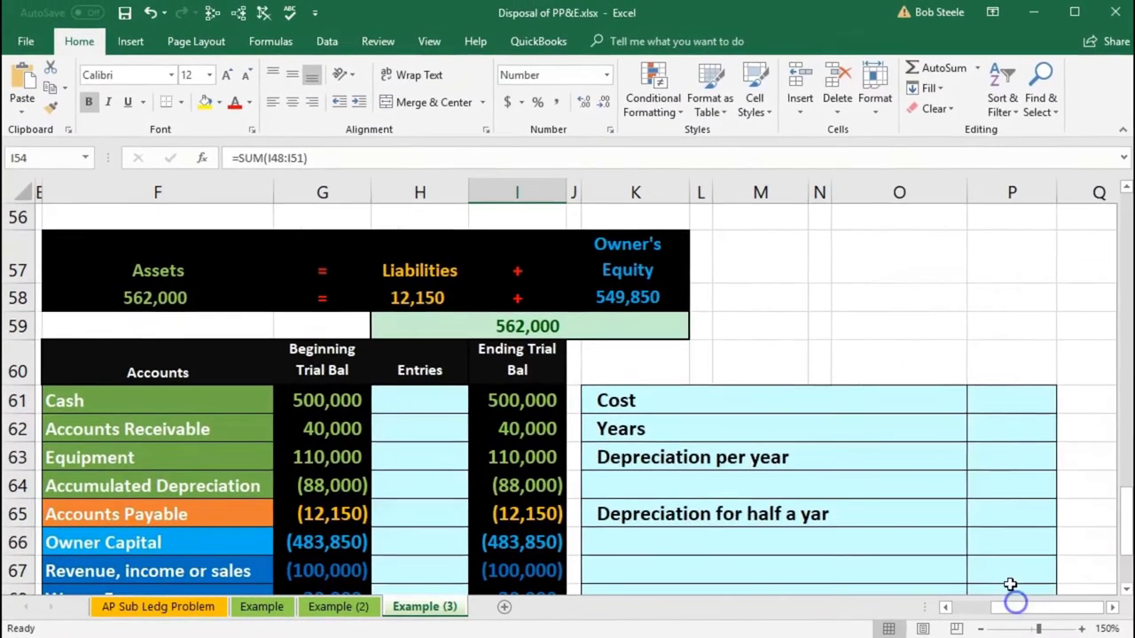
scroll(1006, 571, up, 6)
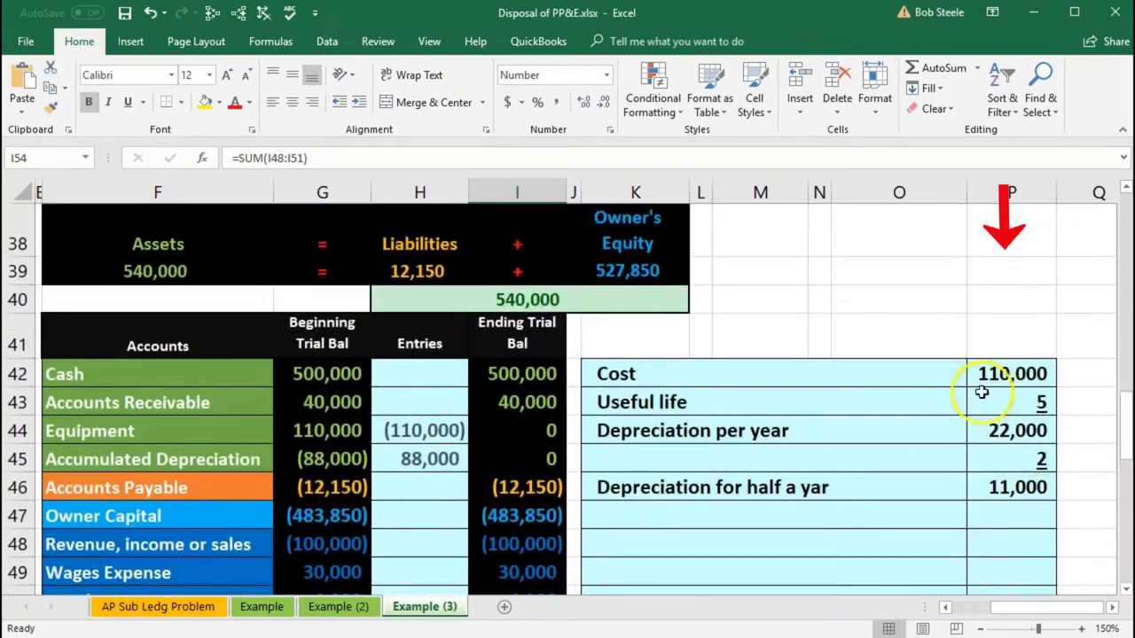
click(1007, 483)
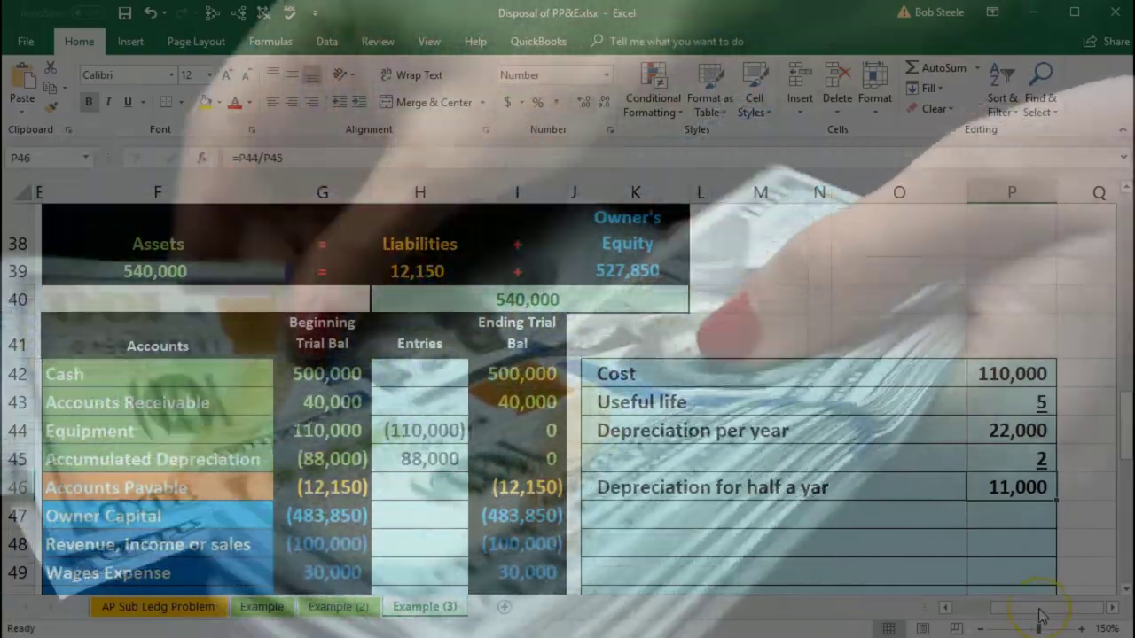
drag(1039, 609, 960, 608)
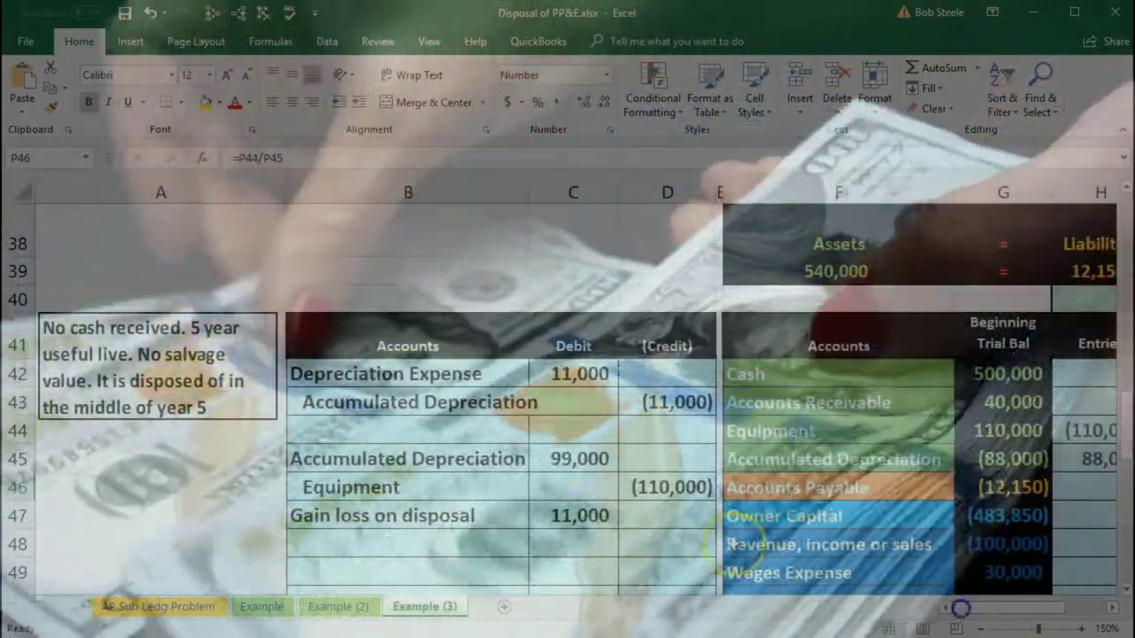
scroll(538, 506, down, 6)
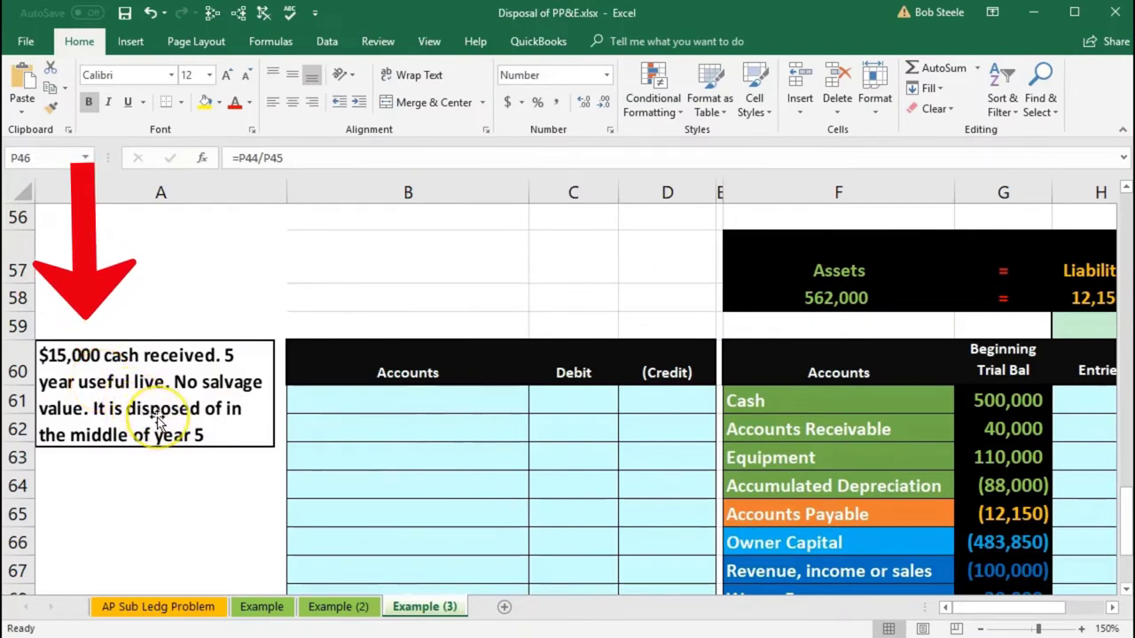
click(1114, 609)
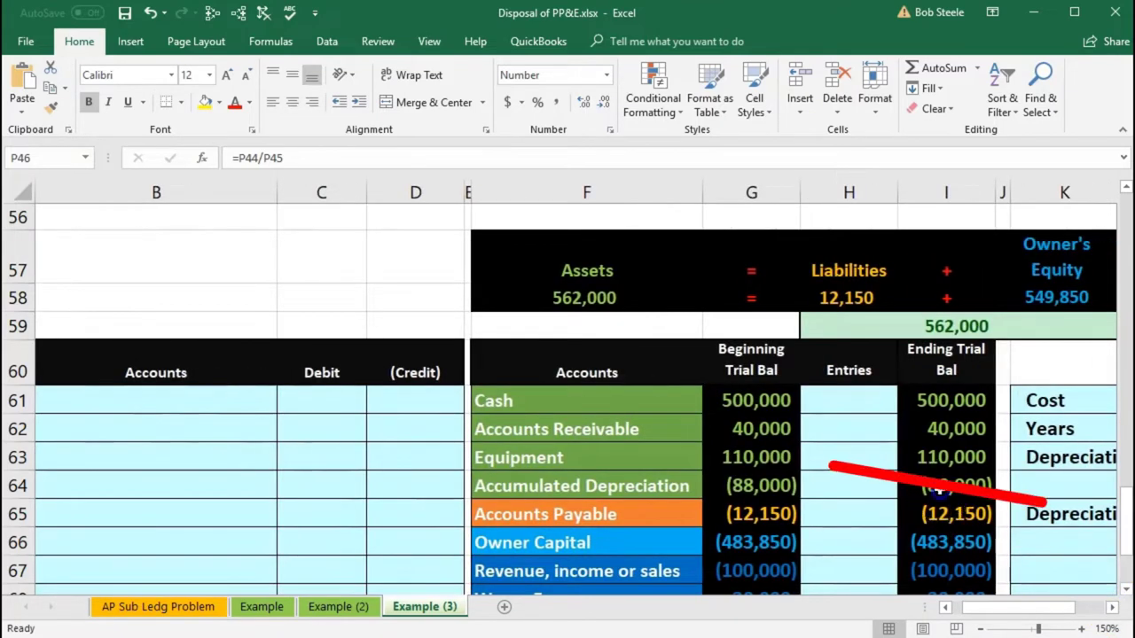
click(938, 485)
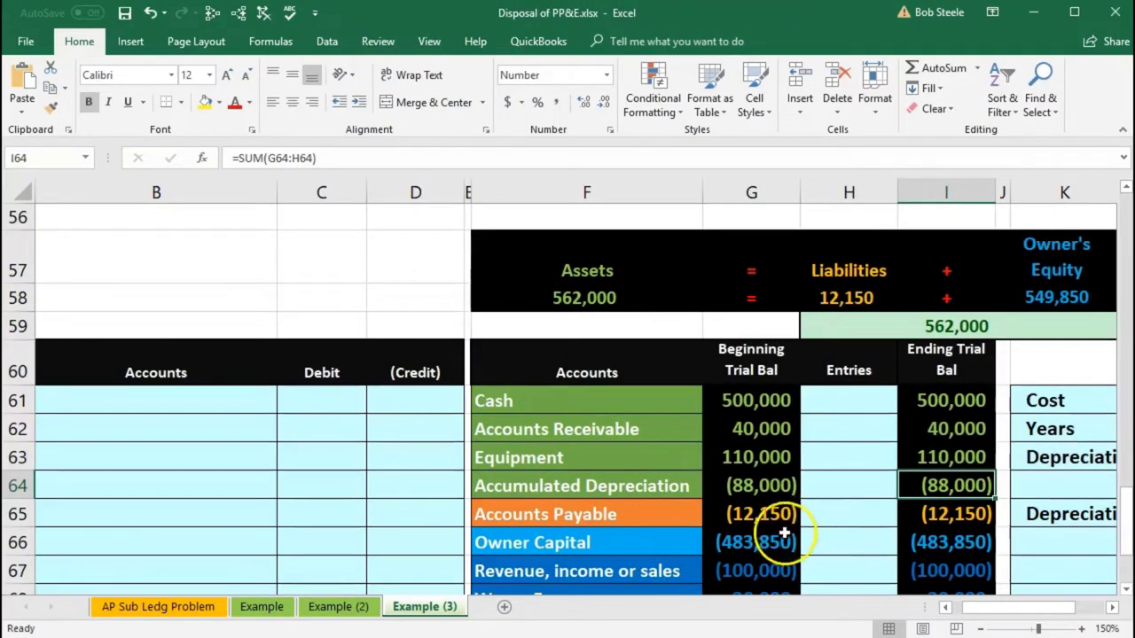
Copy the Depreciation Expense account name from the trial balance into B61 of the journal as values only.
scroll(720, 538, down, 1)
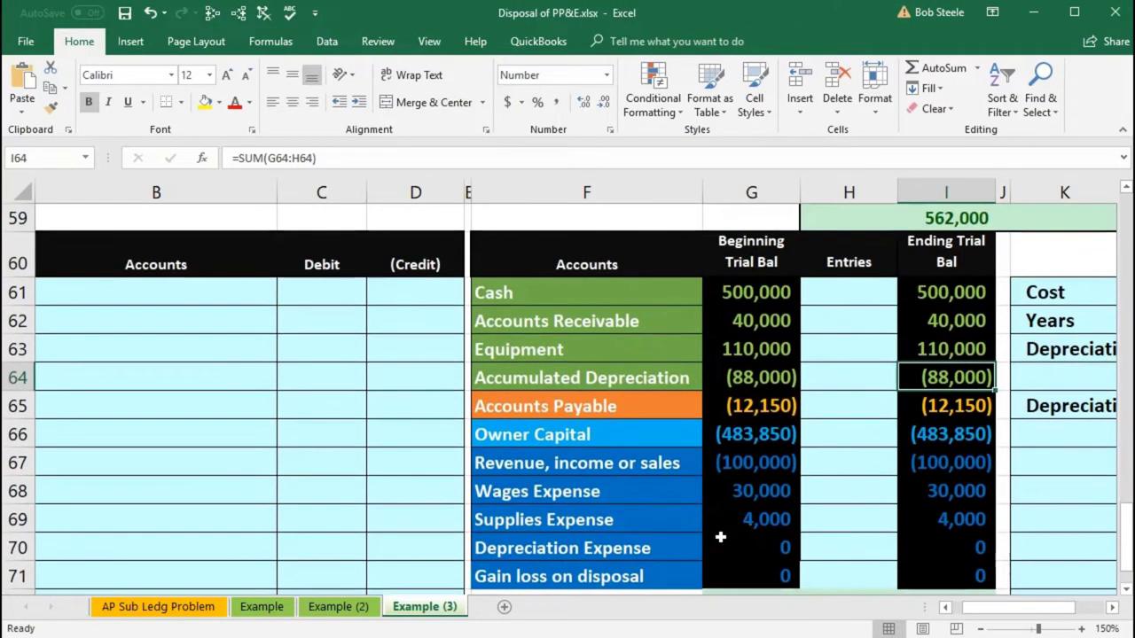
click(602, 554)
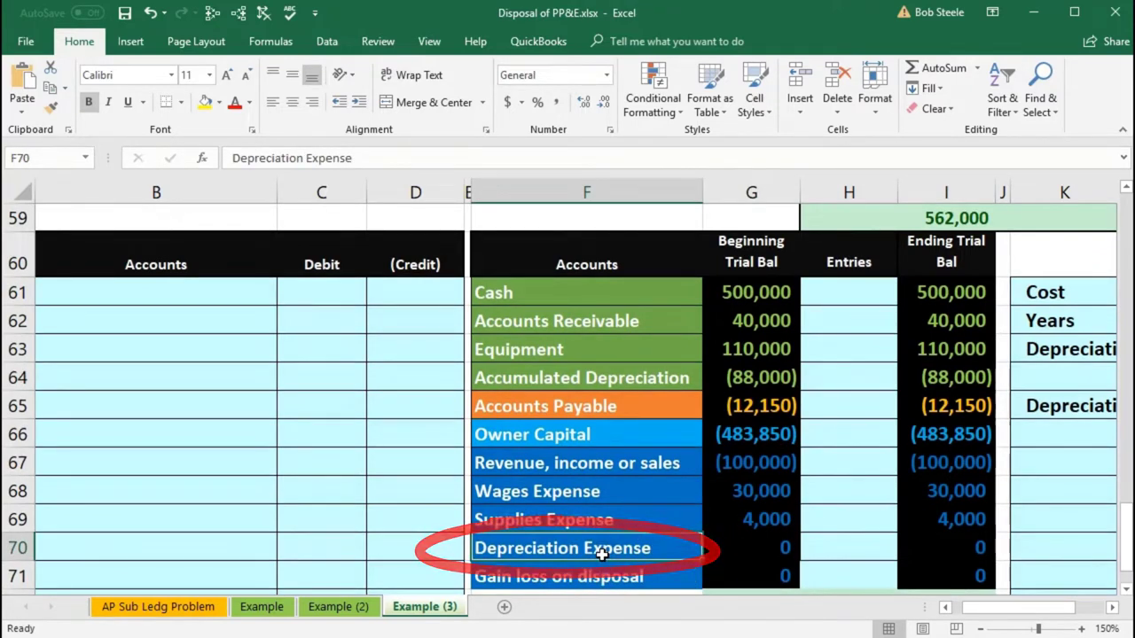
right_click(602, 554)
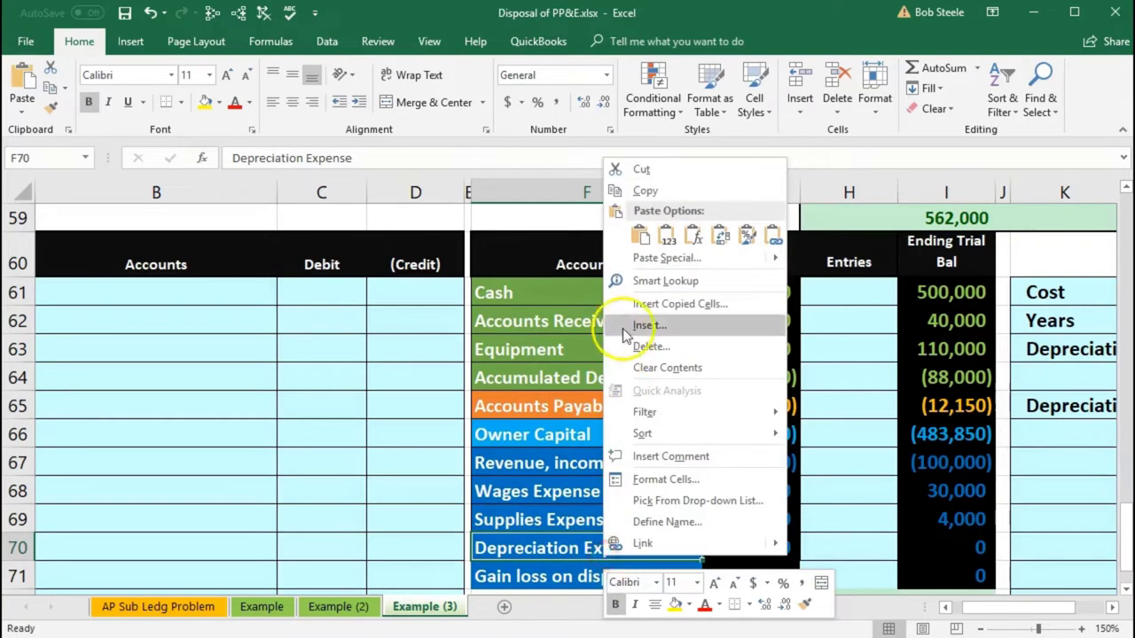
click(648, 200)
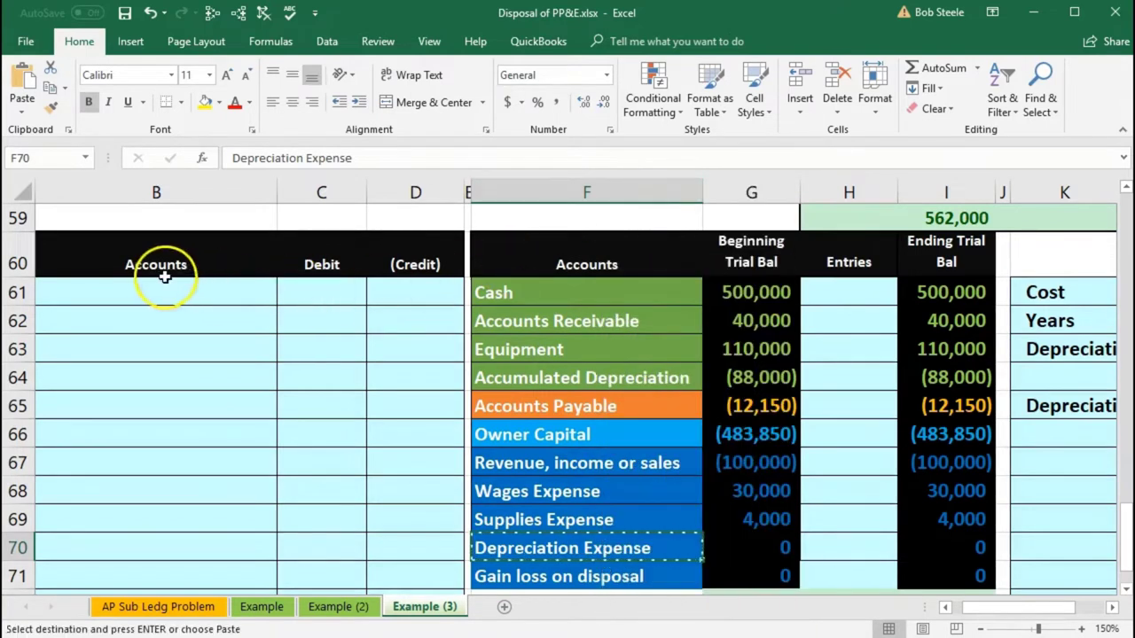
click(137, 290)
right_click(137, 290)
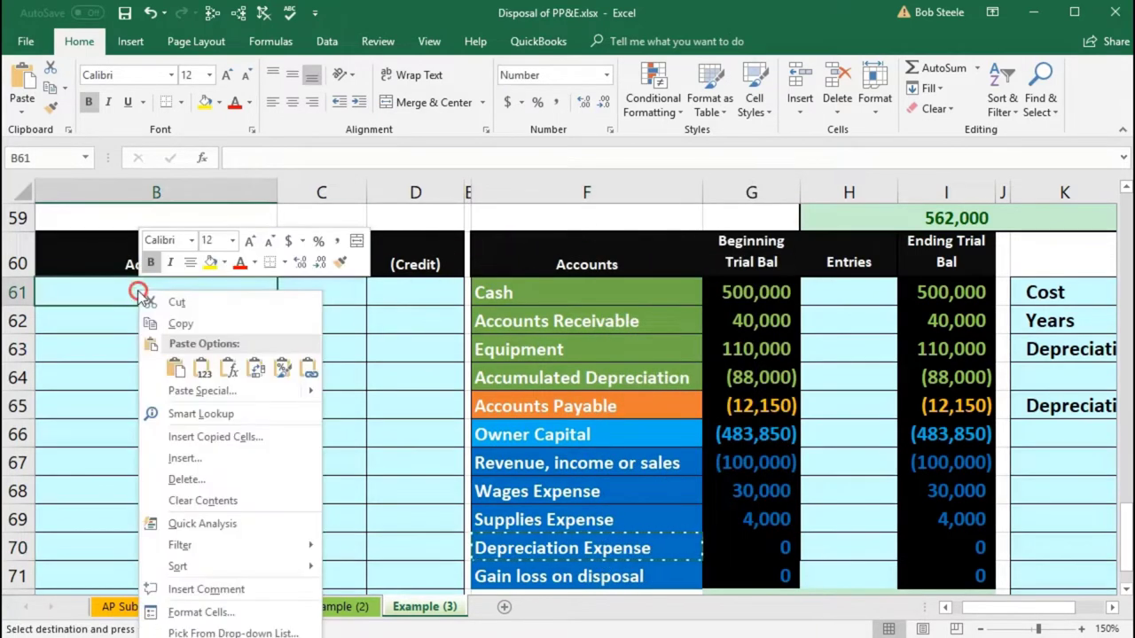
click(203, 369)
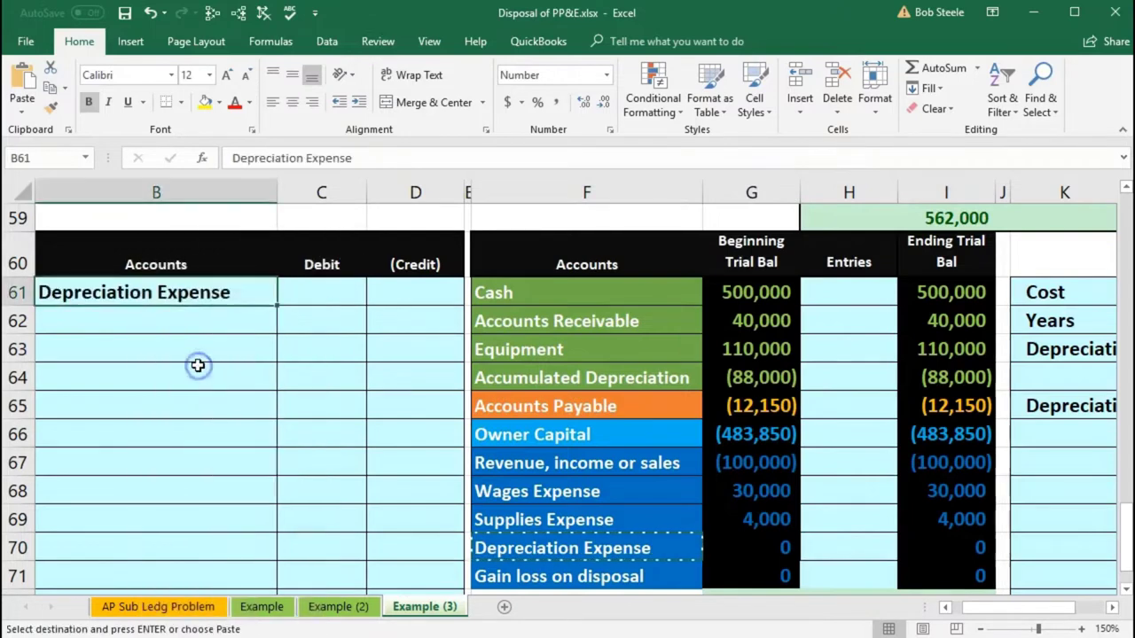
Enter a debit of 11,000 in C61 and a matching credit in D62 as the negative of C61.
click(316, 286)
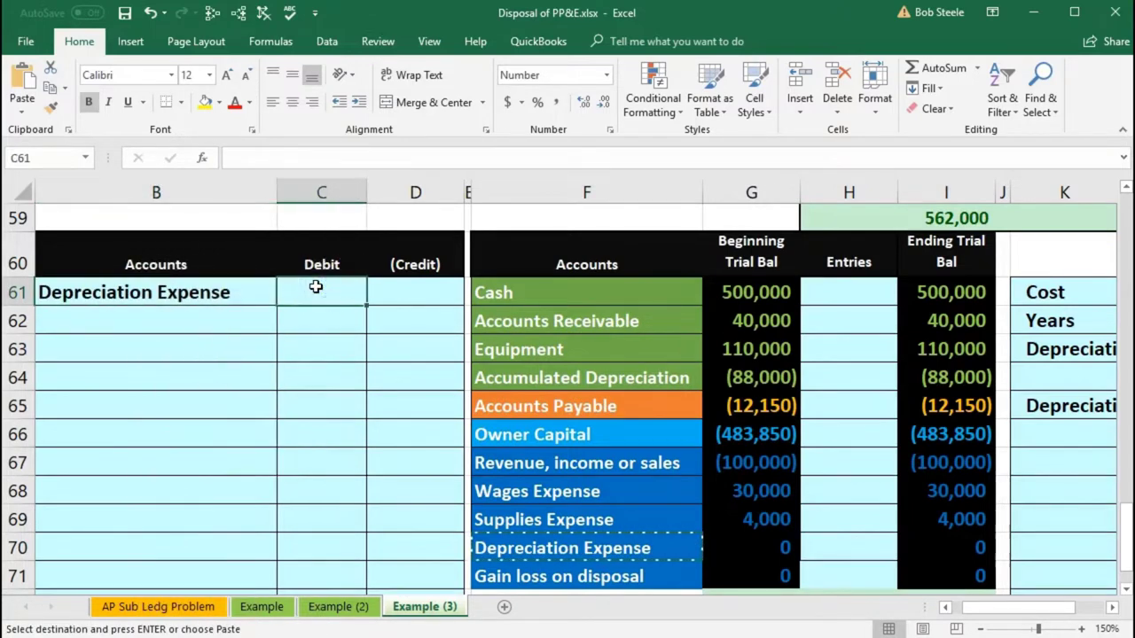
text(11,000)
key(Return)
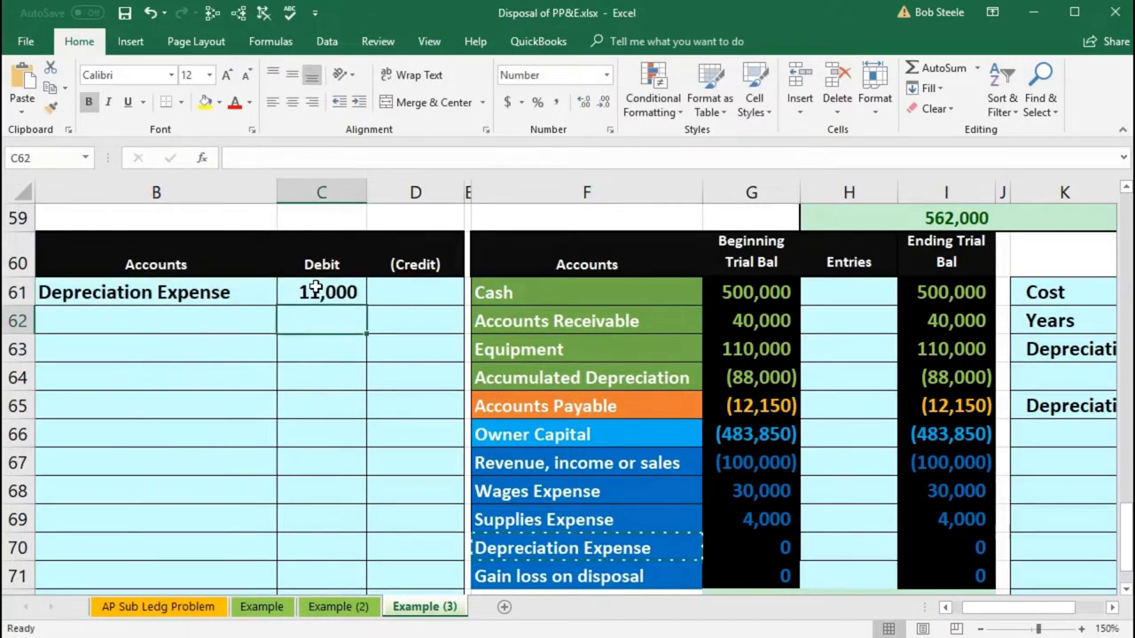
key(Right)
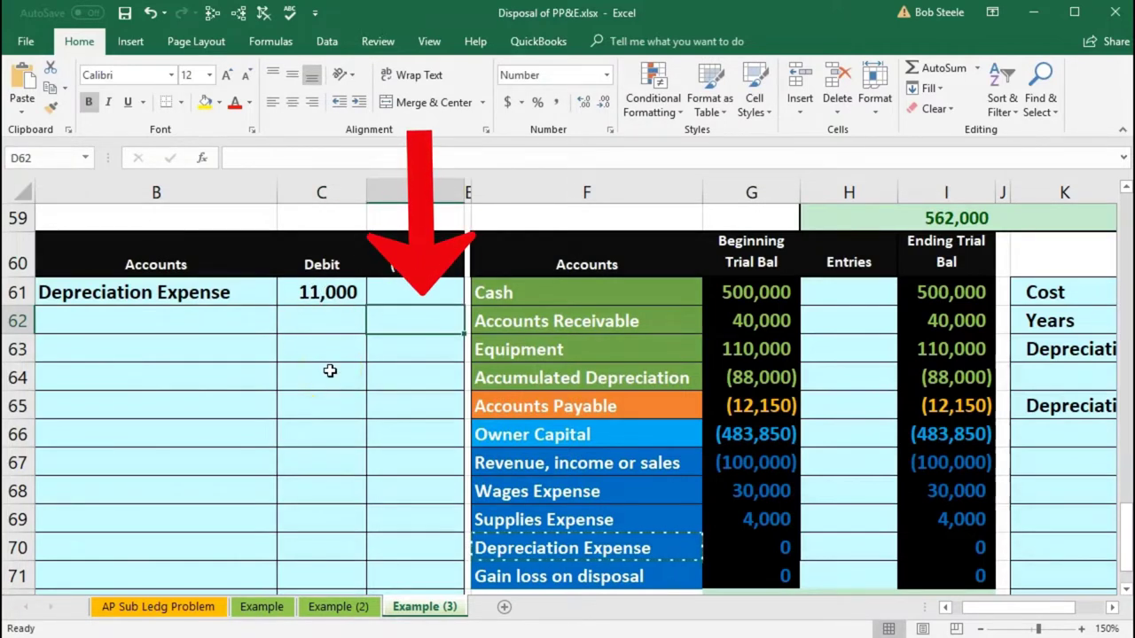
text(-)
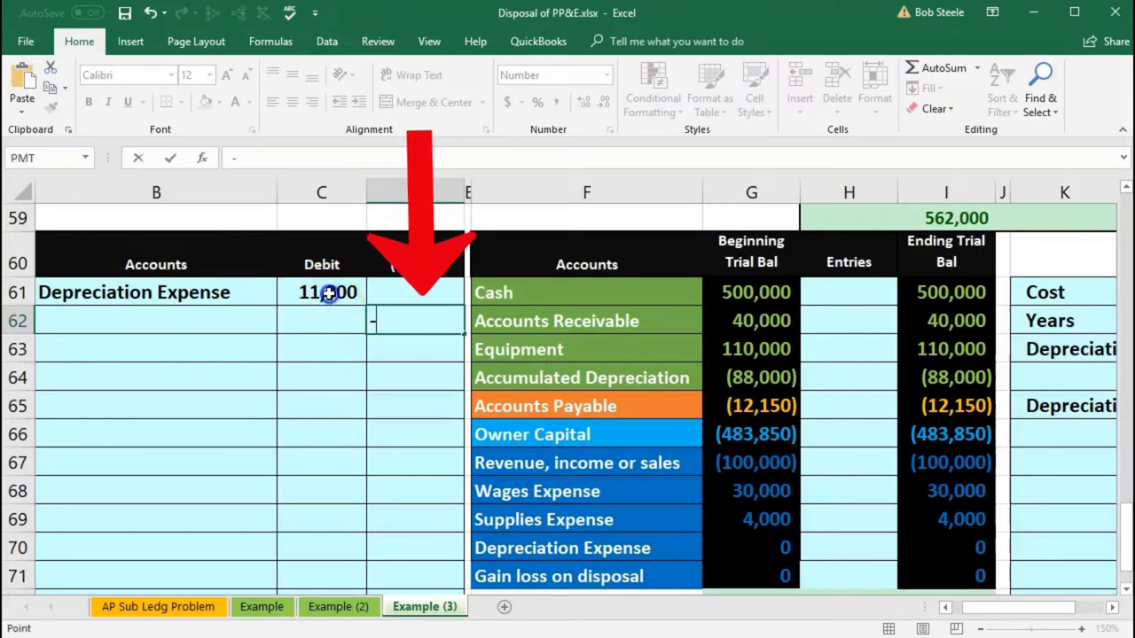
click(329, 292)
key(Return)
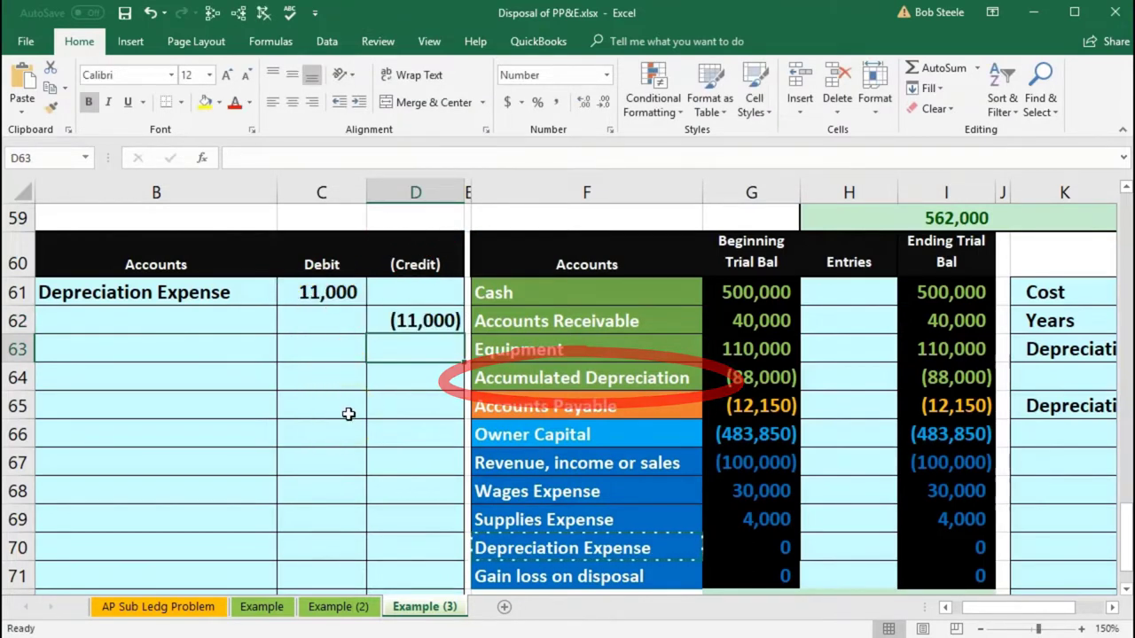
Copy the Accumulated Depreciation account name from the trial balance into B62 as values only and indent it.
click(527, 378)
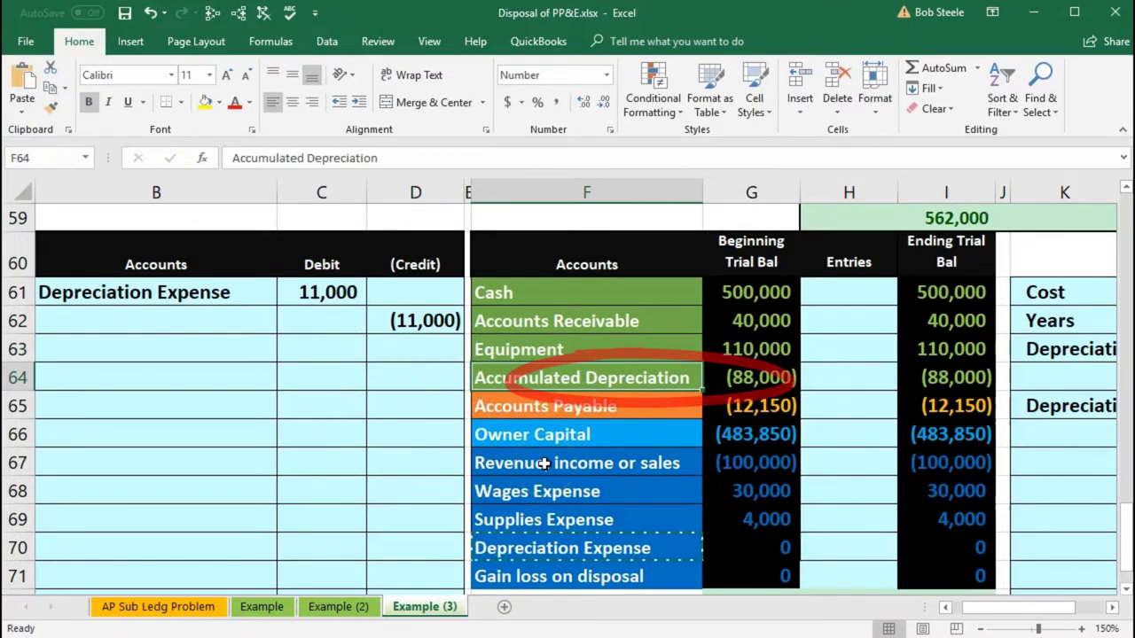
right_click(588, 378)
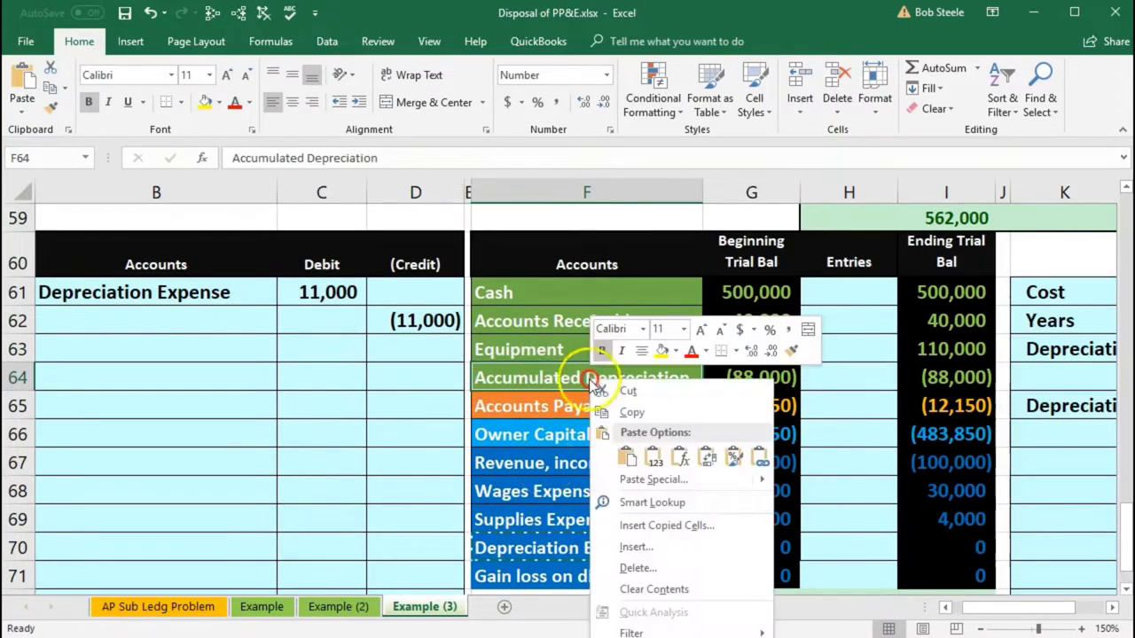
click(631, 412)
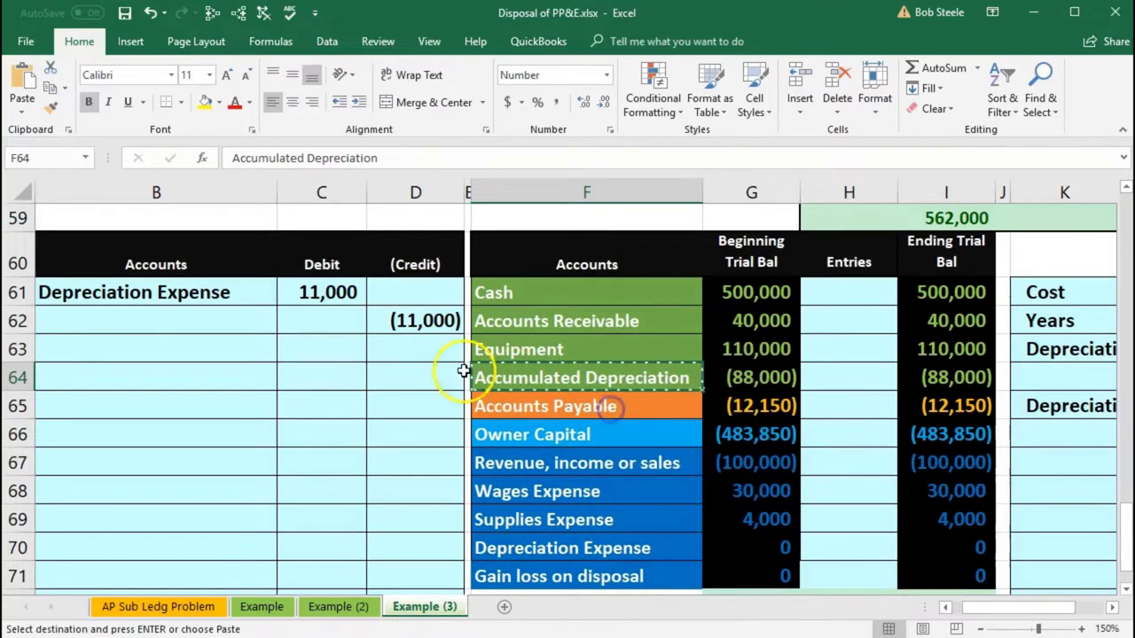
click(205, 322)
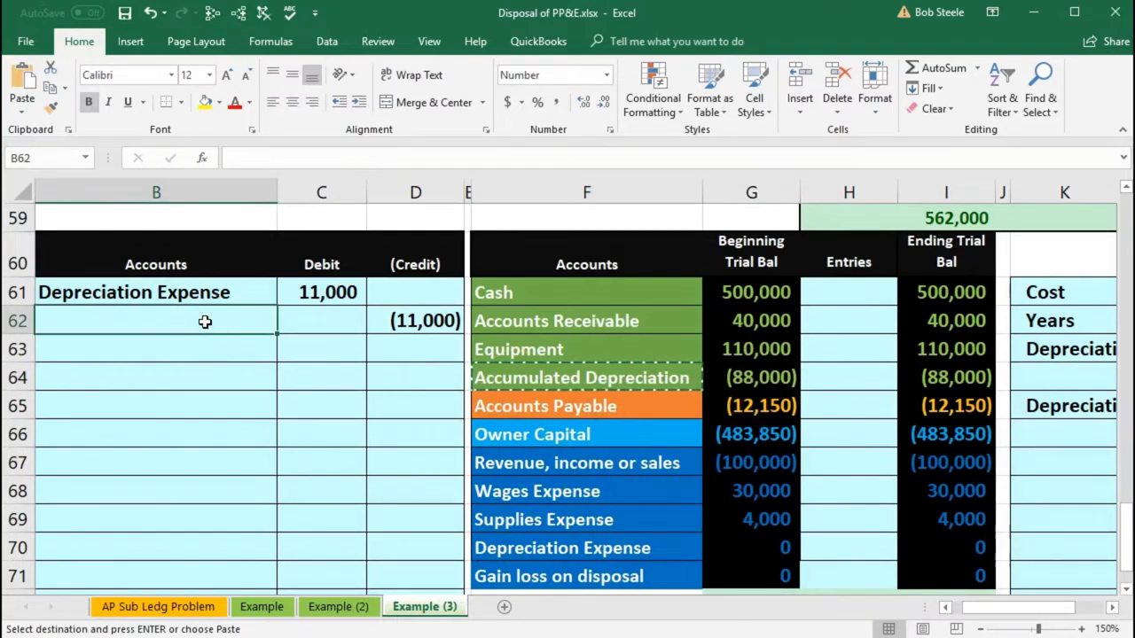
right_click(205, 322)
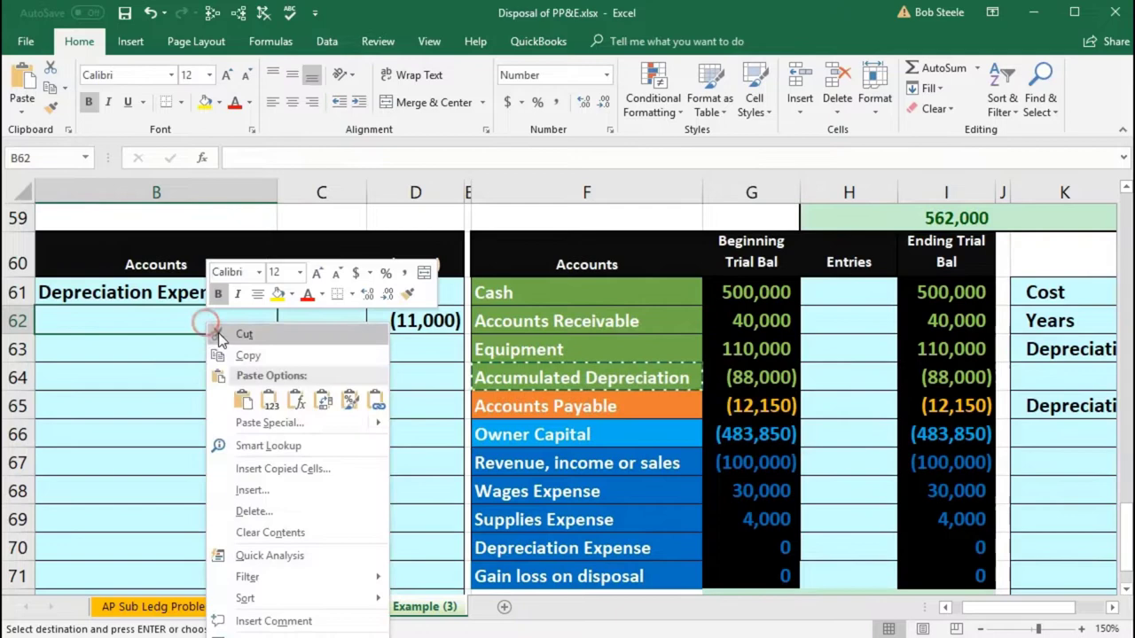
click(269, 399)
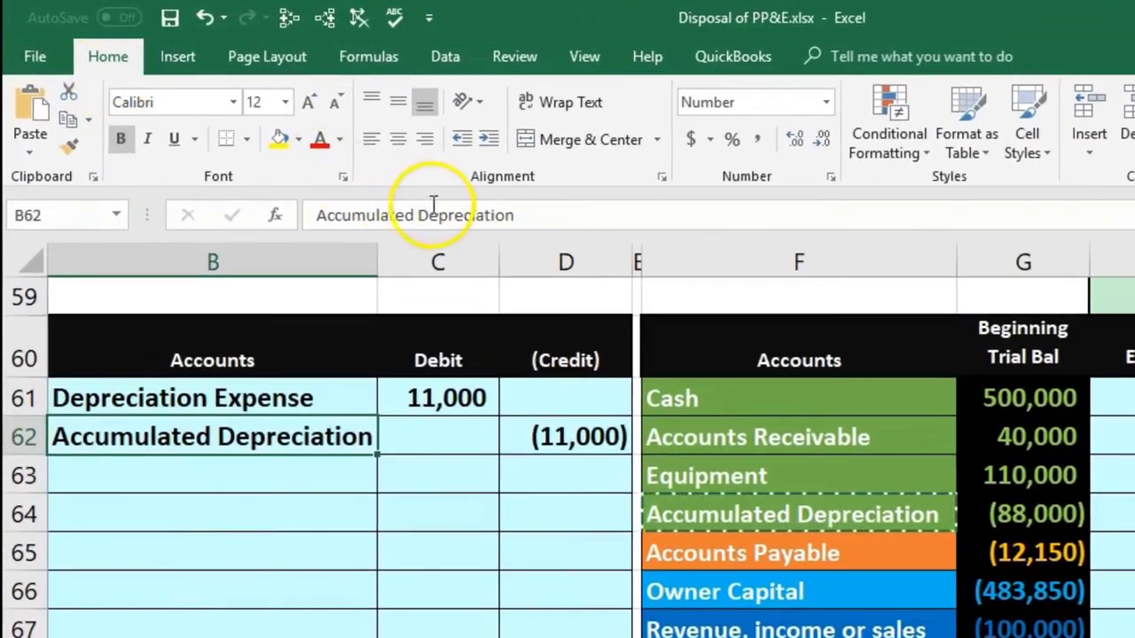
click(486, 139)
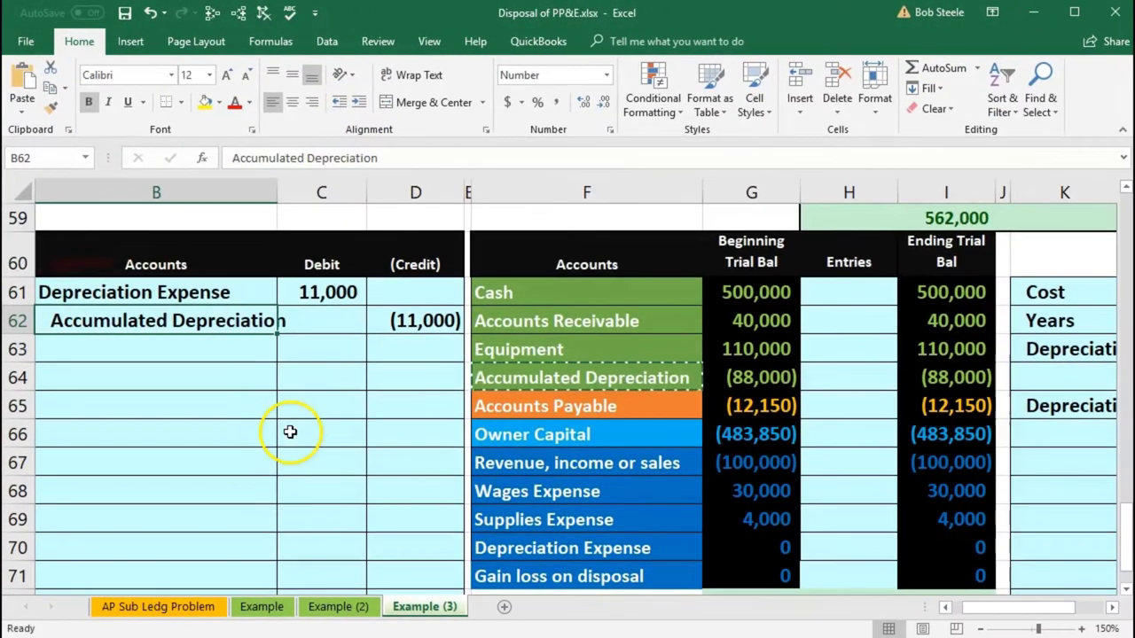
Post the depreciation expense debit to the trial balance by setting entries cell H70 to =C61.
click(290, 432)
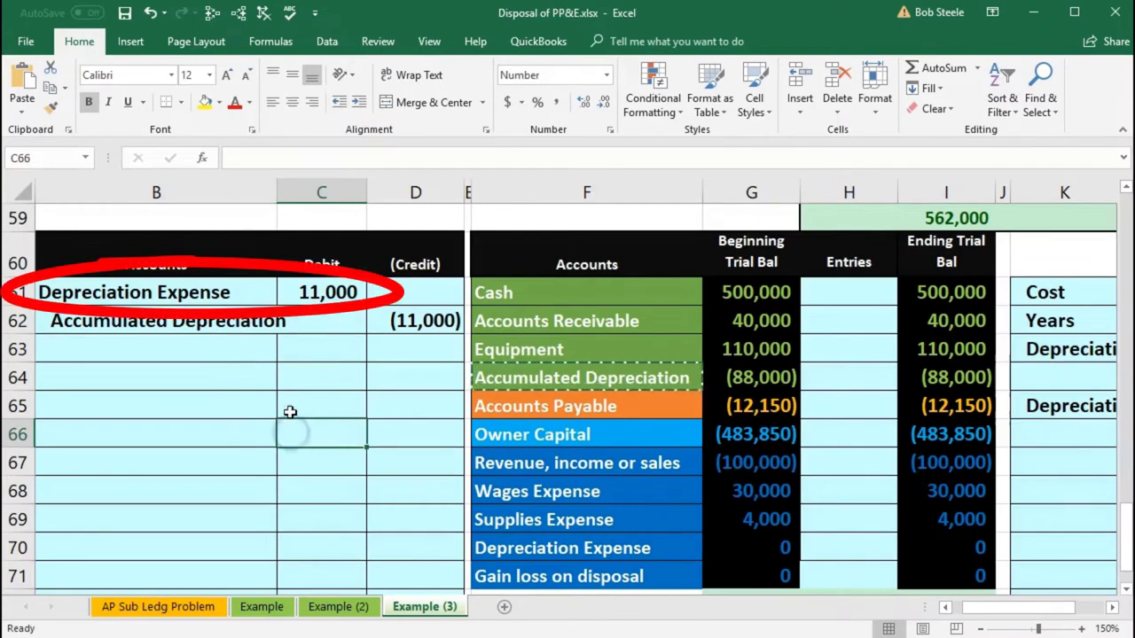
drag(232, 293, 316, 295)
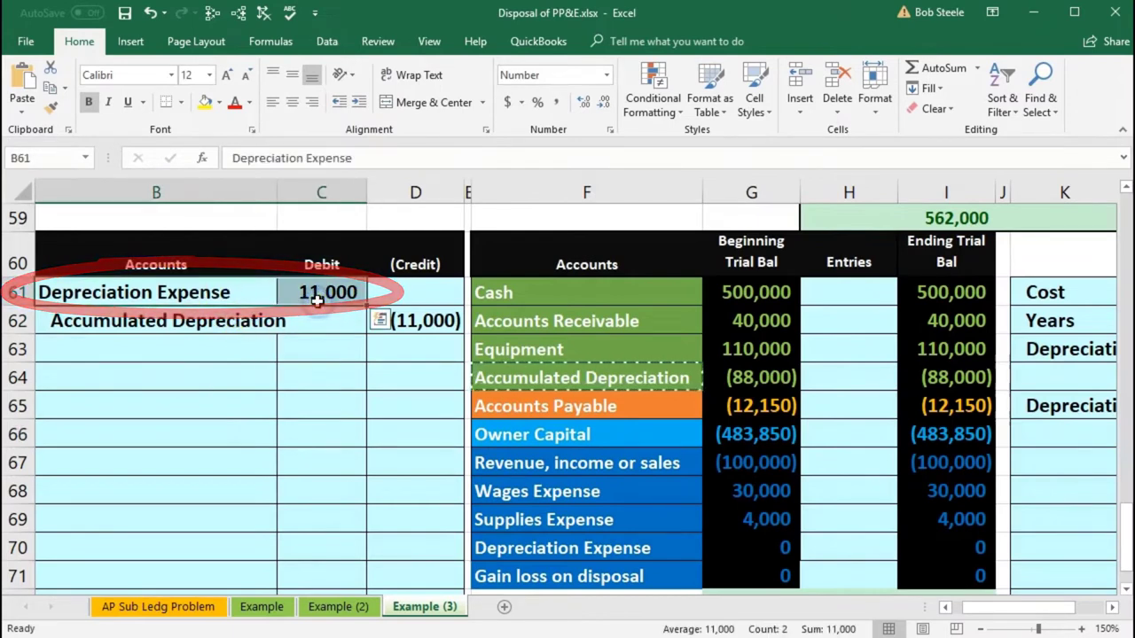
drag(576, 542, 796, 560)
click(835, 550)
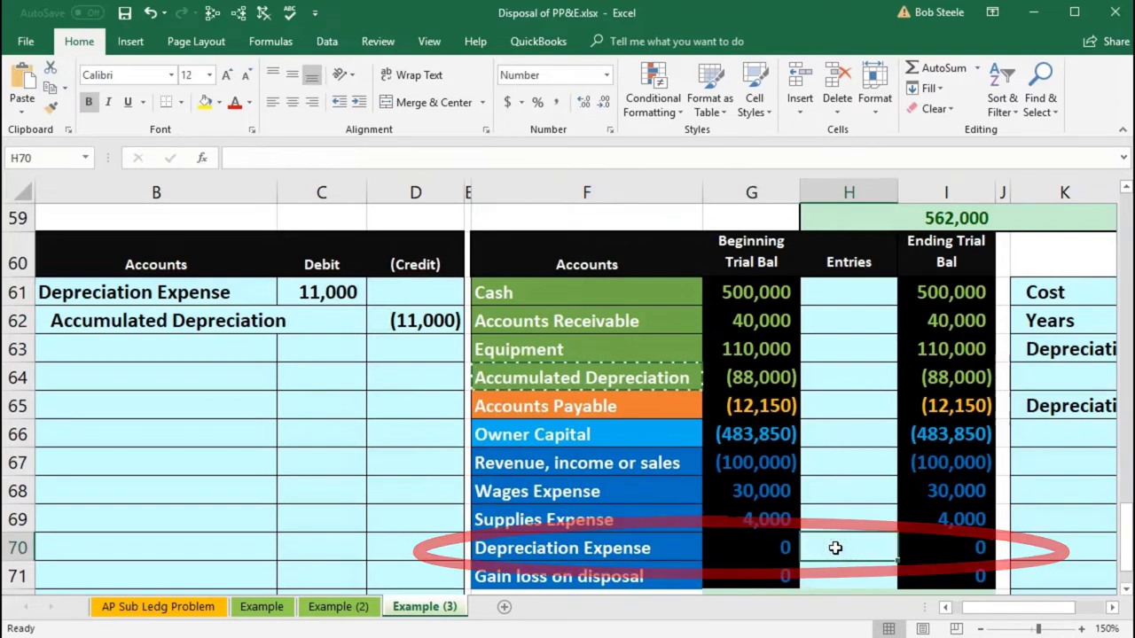
text(=)
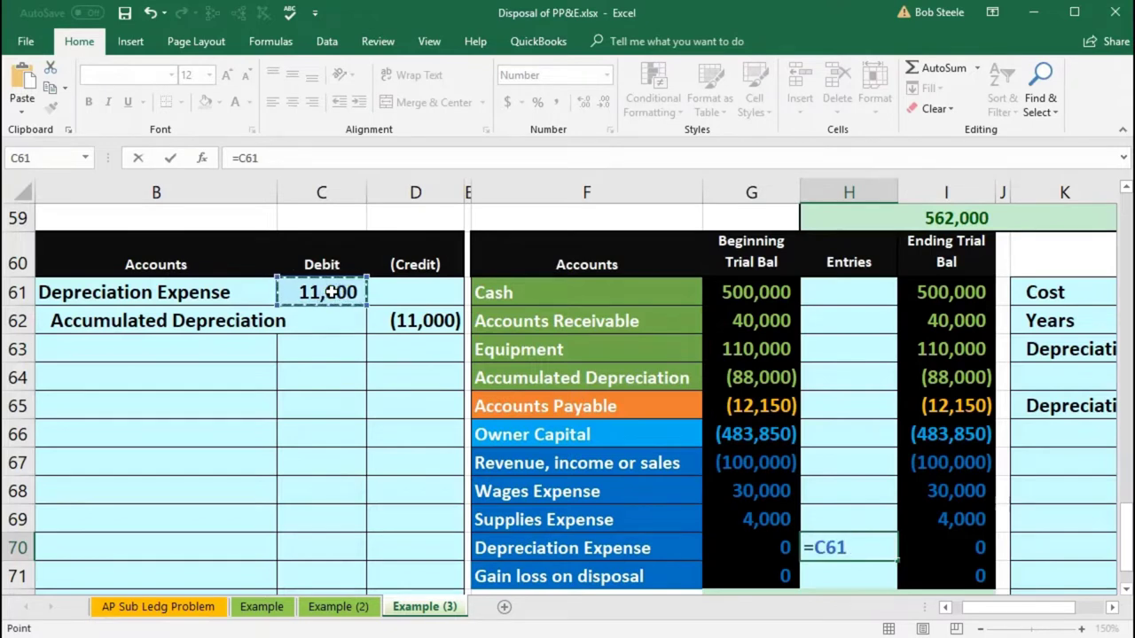
key(Return)
Post the accumulated depreciation credit to the trial balance by setting entries cell H64 to =D62.
mouse_move(328, 291)
mouse_down()
mouse_move(26, 324)
mouse_move(464, 367)
mouse_move(245, 322)
mouse_move(305, 324)
mouse_up()
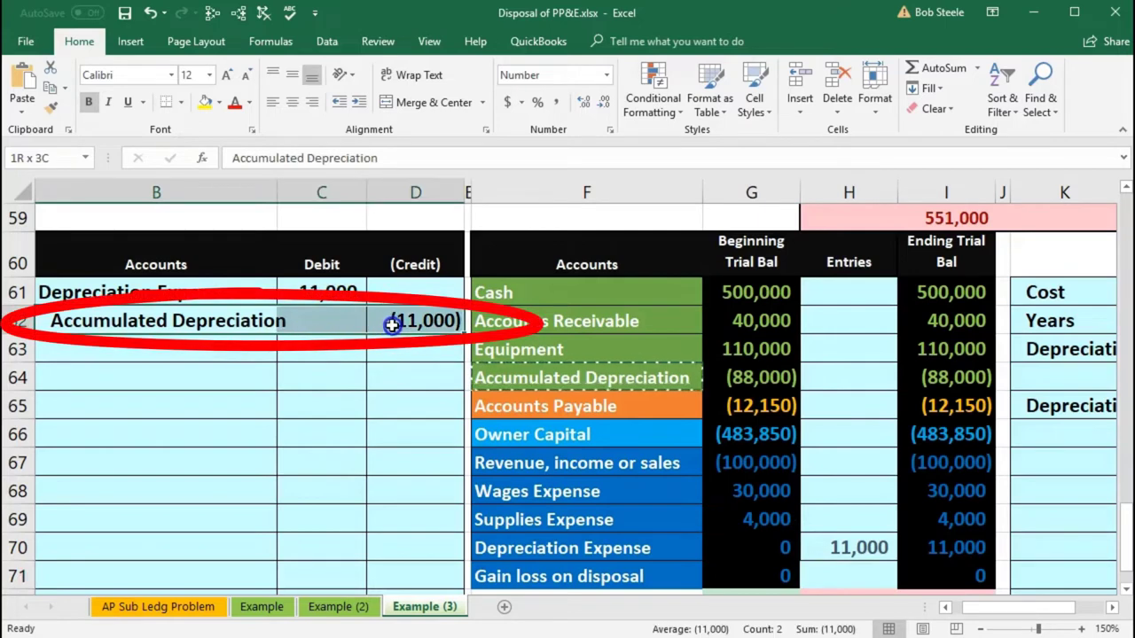
drag(621, 378, 815, 369)
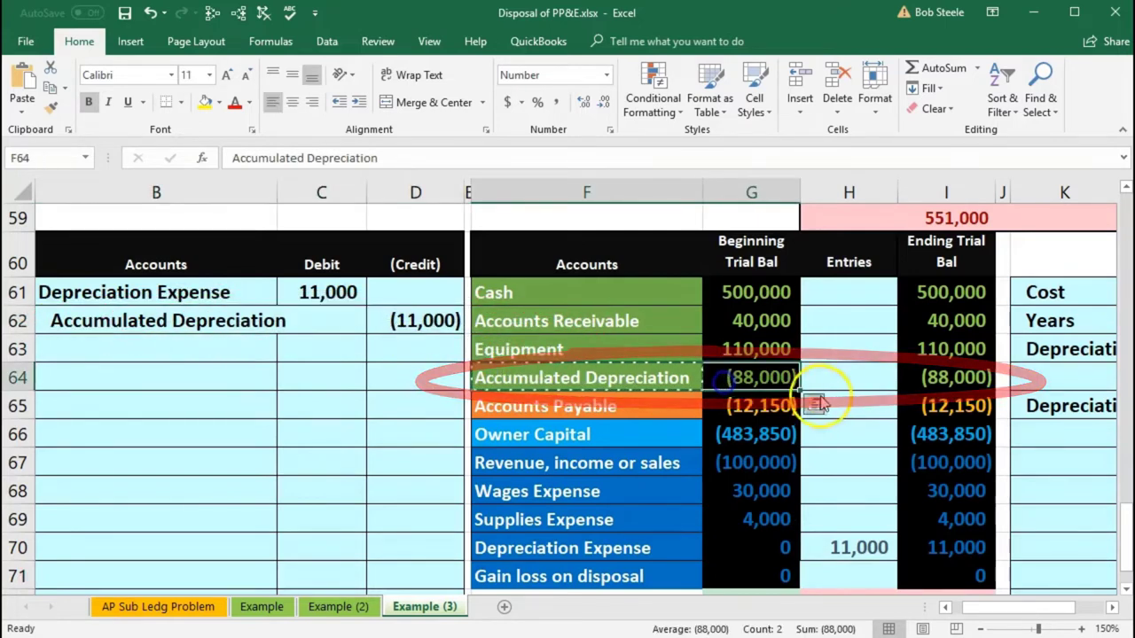
click(848, 373)
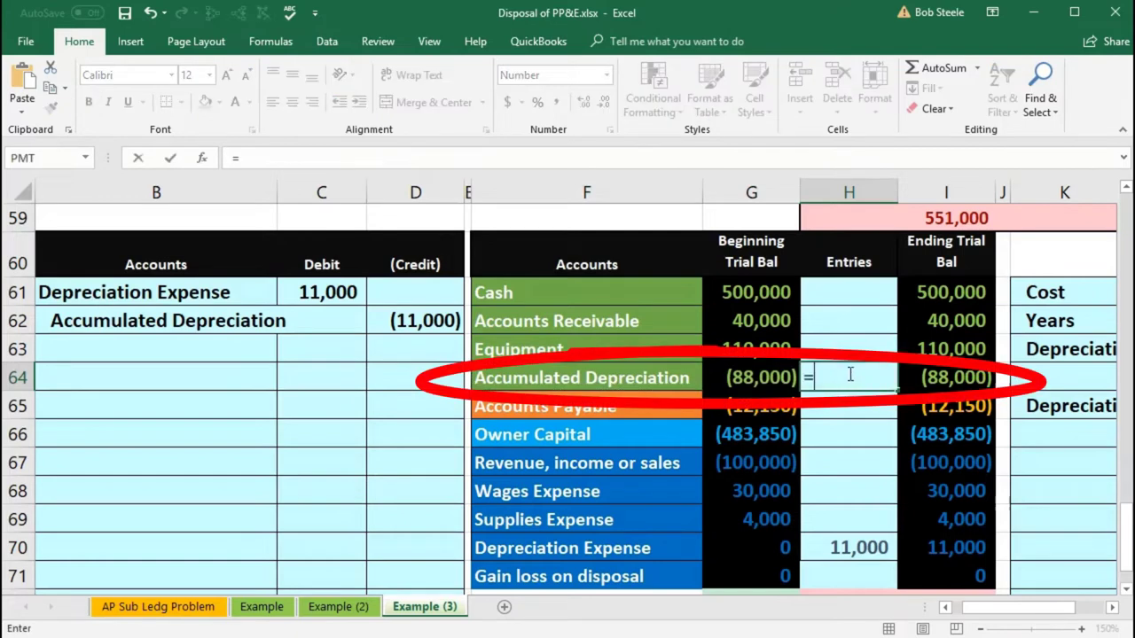
text(=)
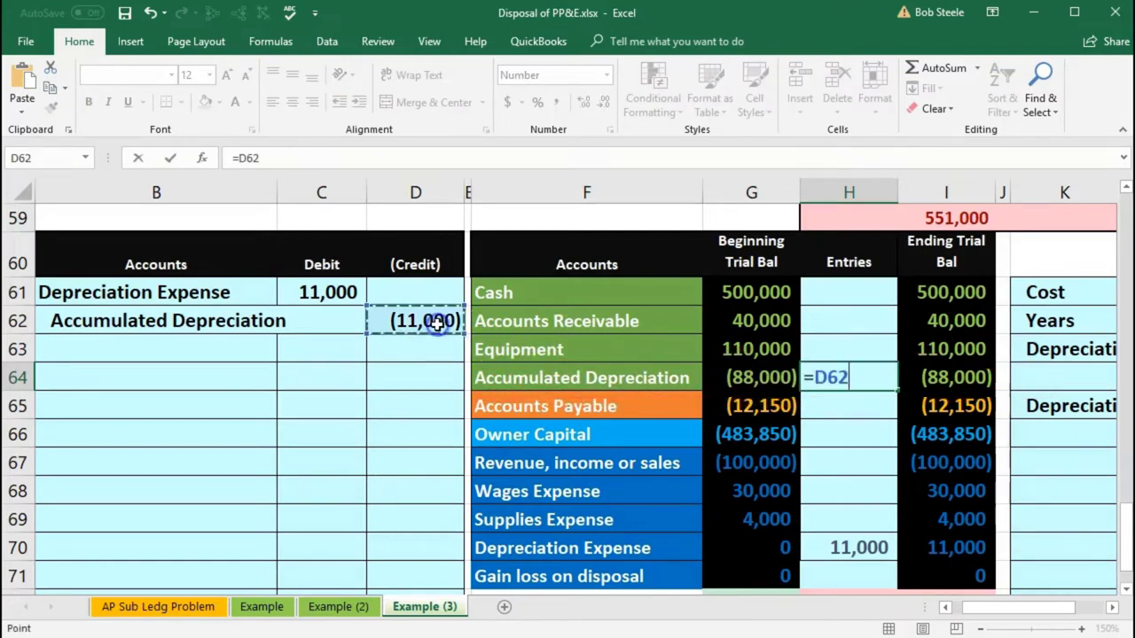
mouse_move(714, 432)
mouse_down()
mouse_move(899, 456)
mouse_move(1001, 448)
mouse_up()
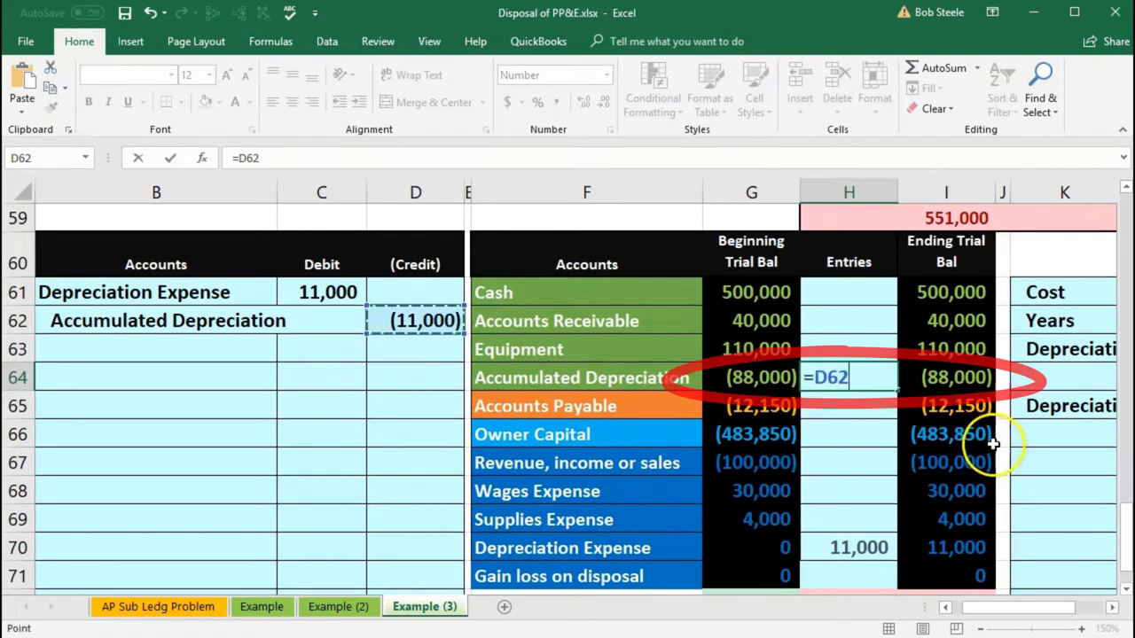
key(Return)
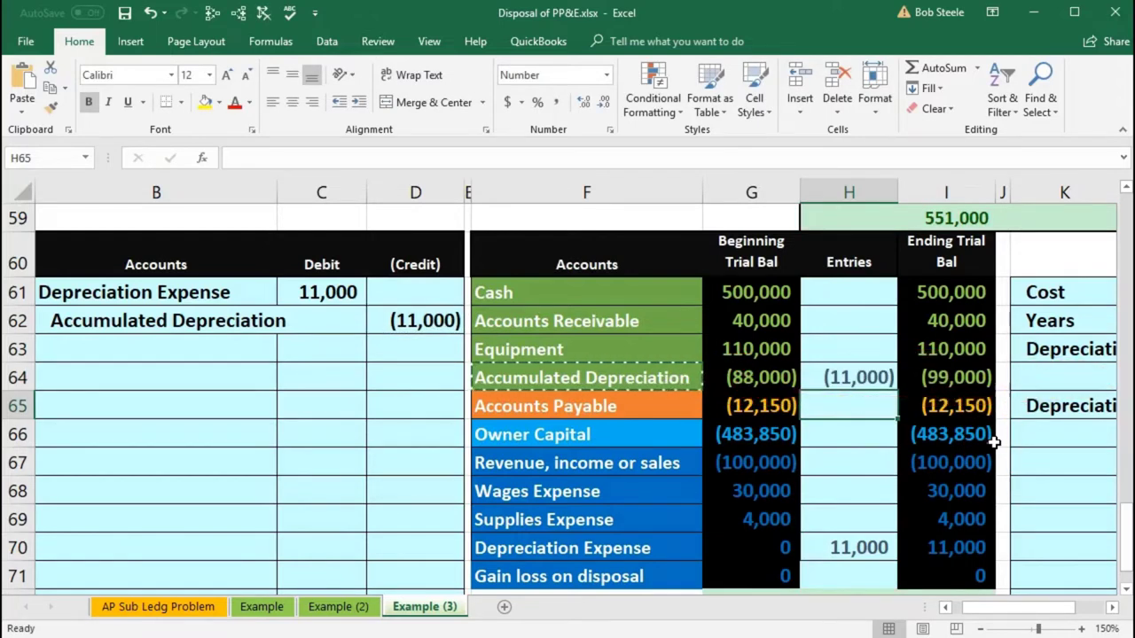
Copy the Cash account name from the trial balance into B64 of the journal as values only.
click(965, 355)
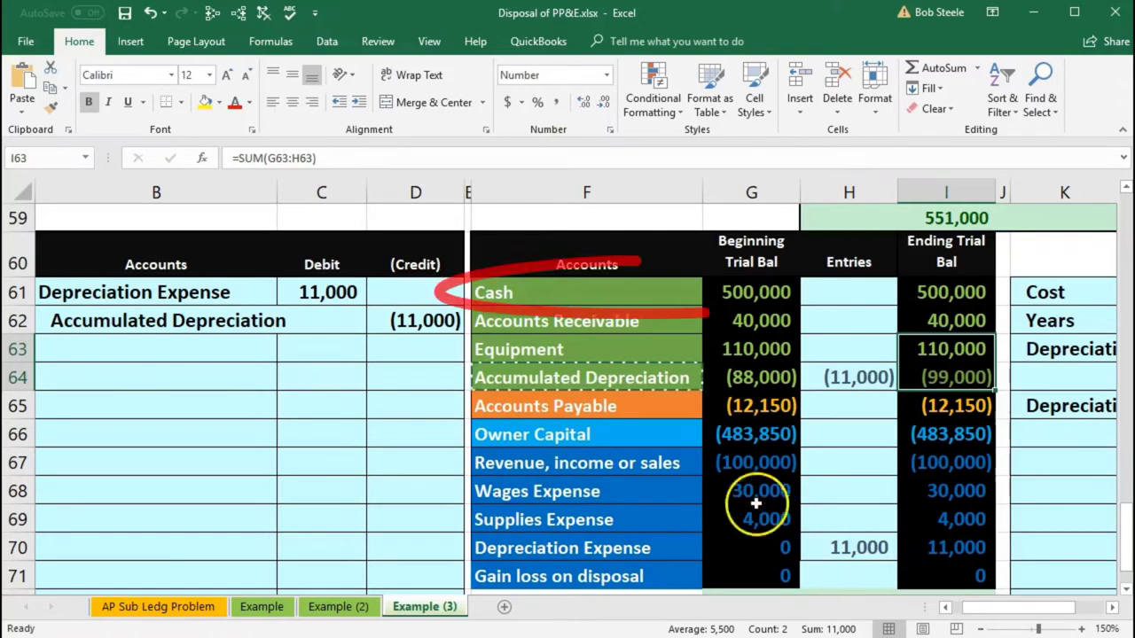
click(717, 297)
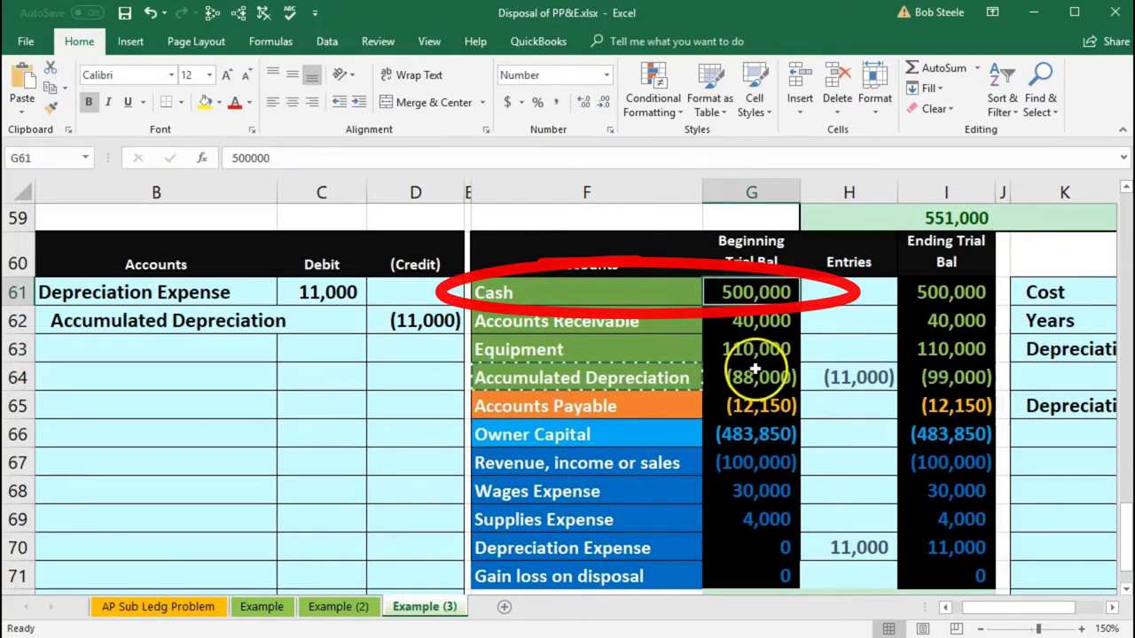
click(540, 291)
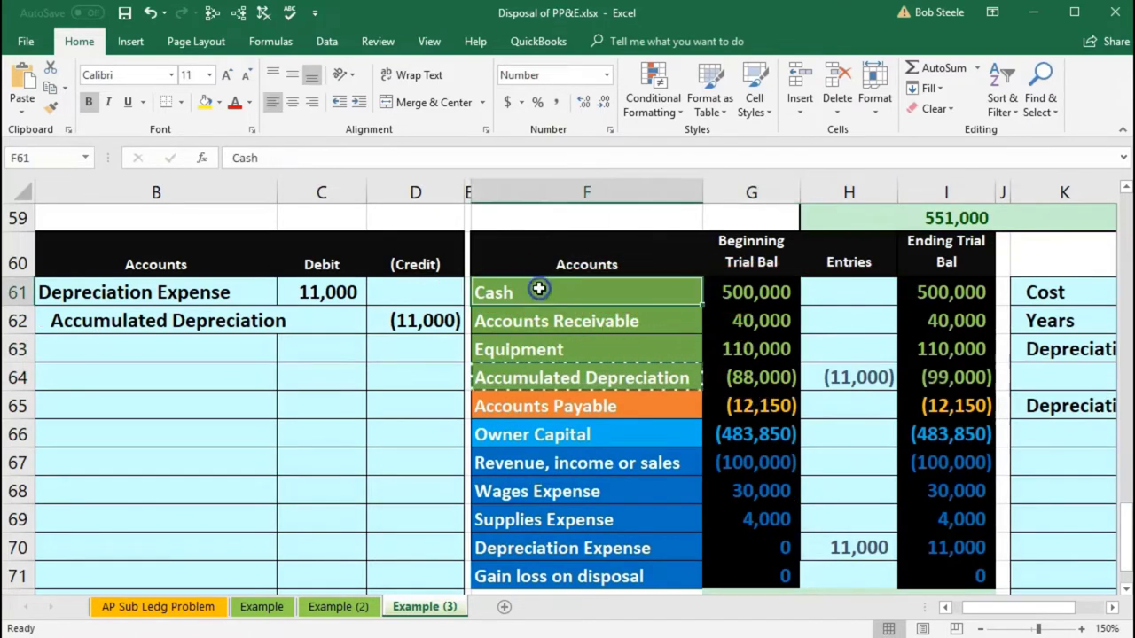
right_click(542, 291)
click(559, 321)
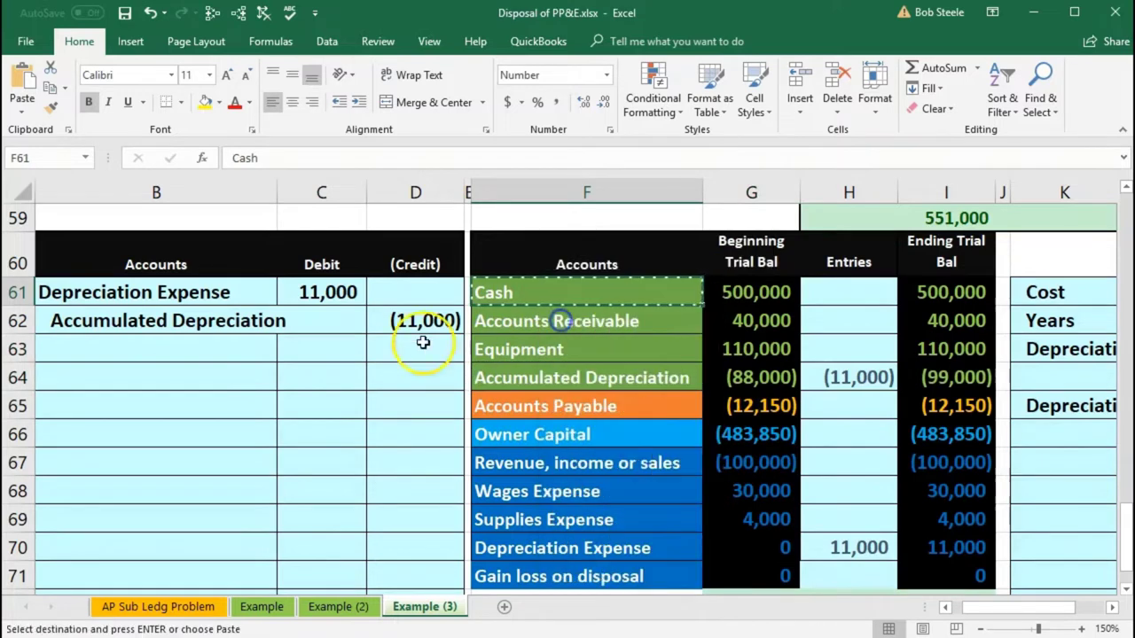
click(187, 376)
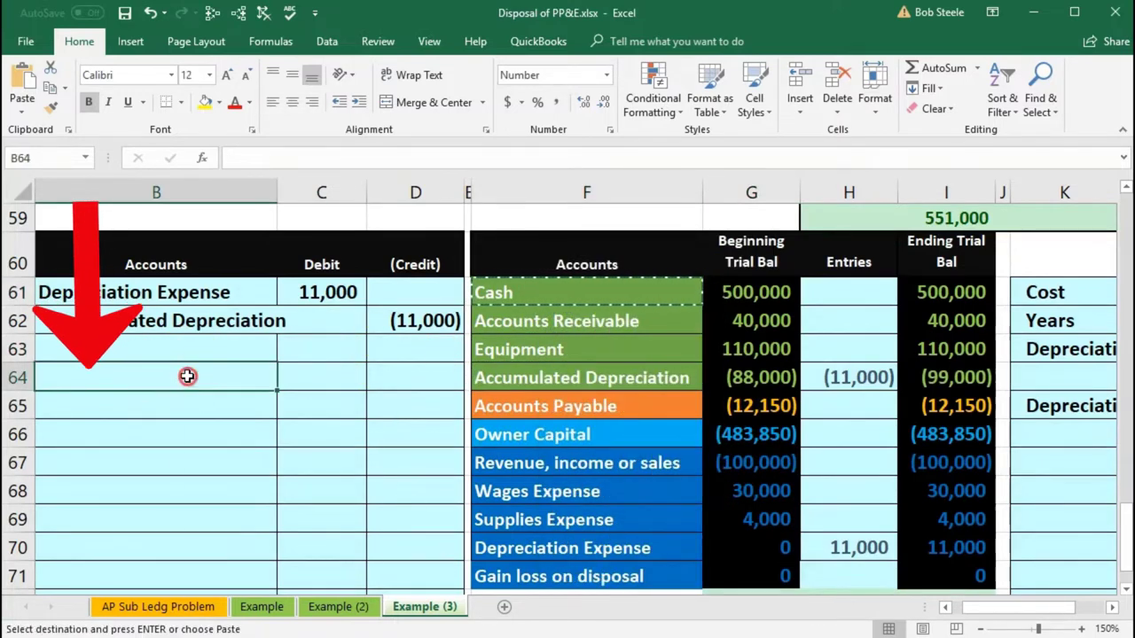
right_click(187, 376)
click(247, 451)
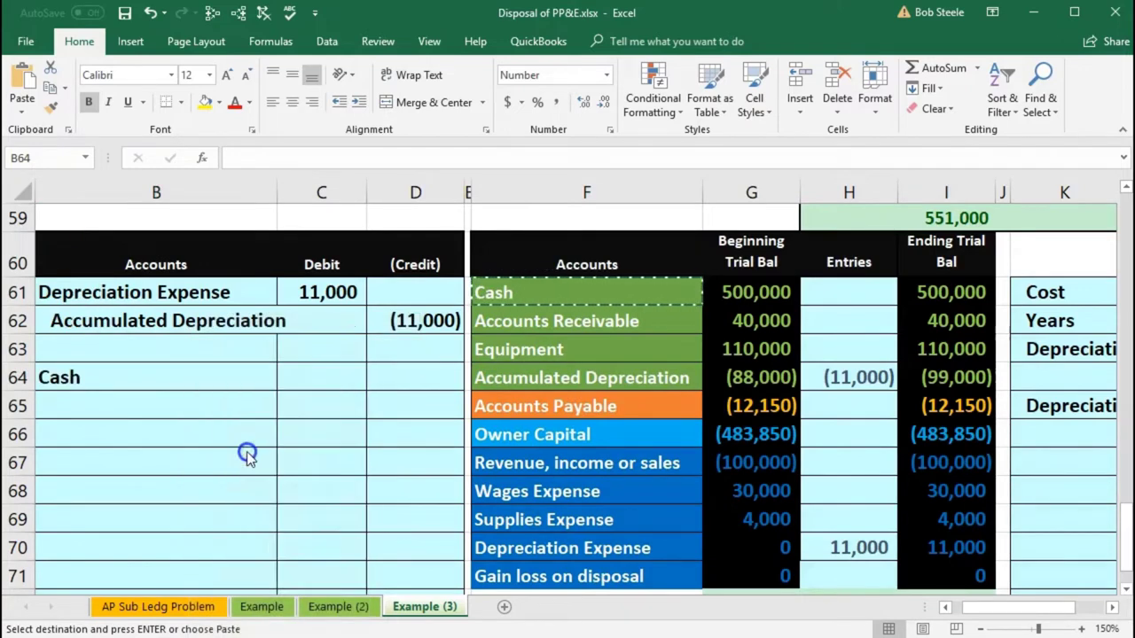
Enter a debit of 15,000 for Cash in C64.
click(310, 375)
text(15000)
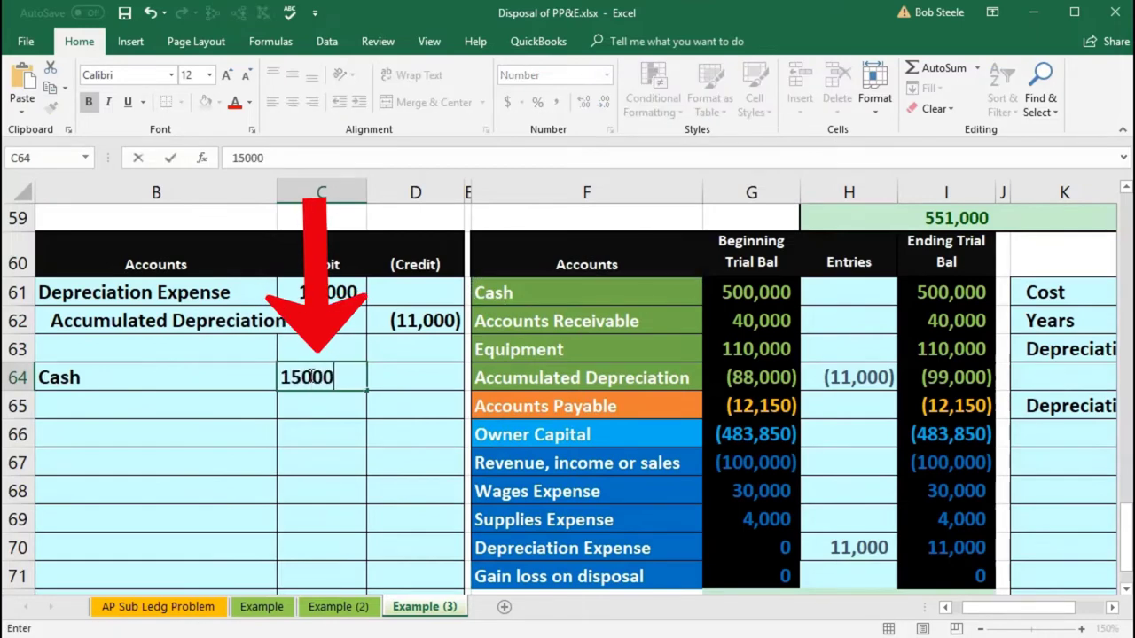
key(Return)
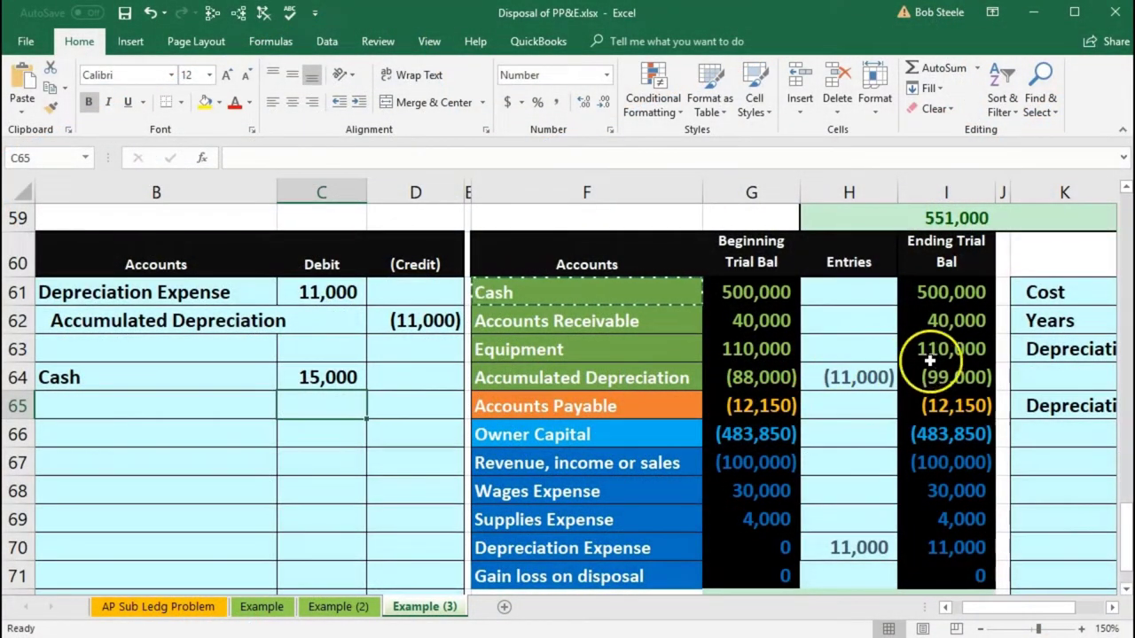
Copy the Accumulated Depreciation account name from the trial balance into B65 of the journal as values only.
click(936, 354)
click(934, 377)
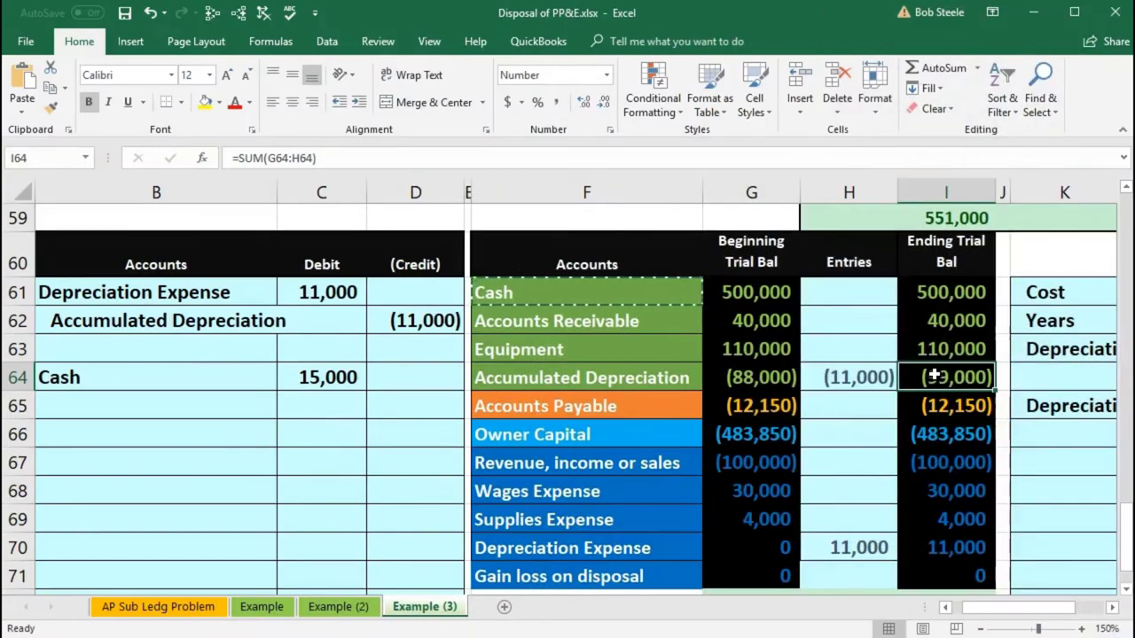
click(958, 575)
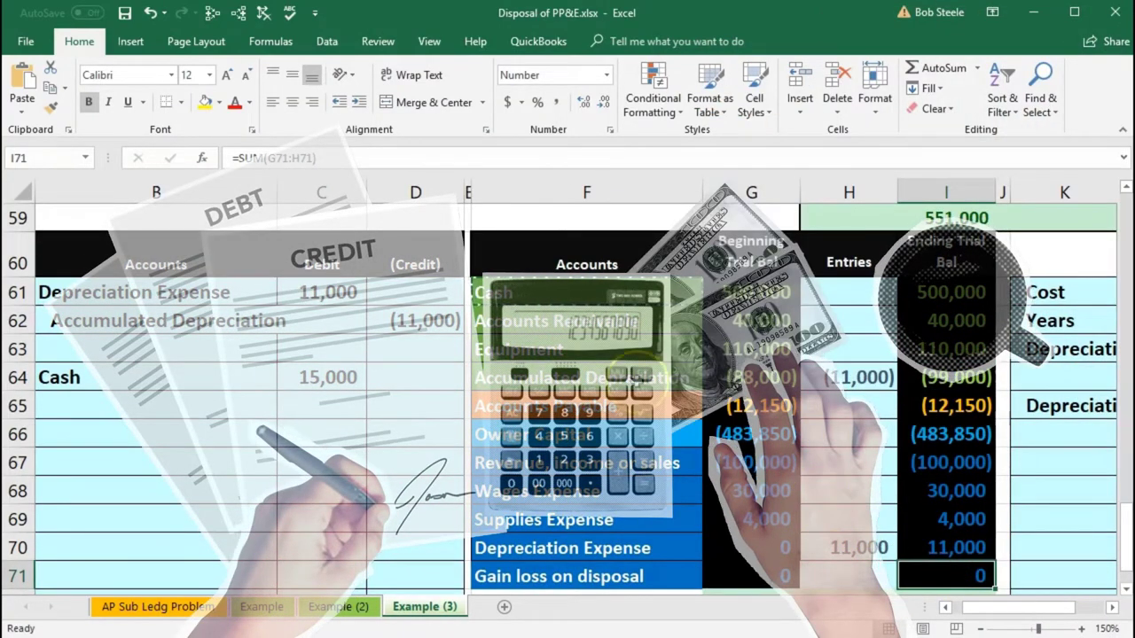
click(623, 378)
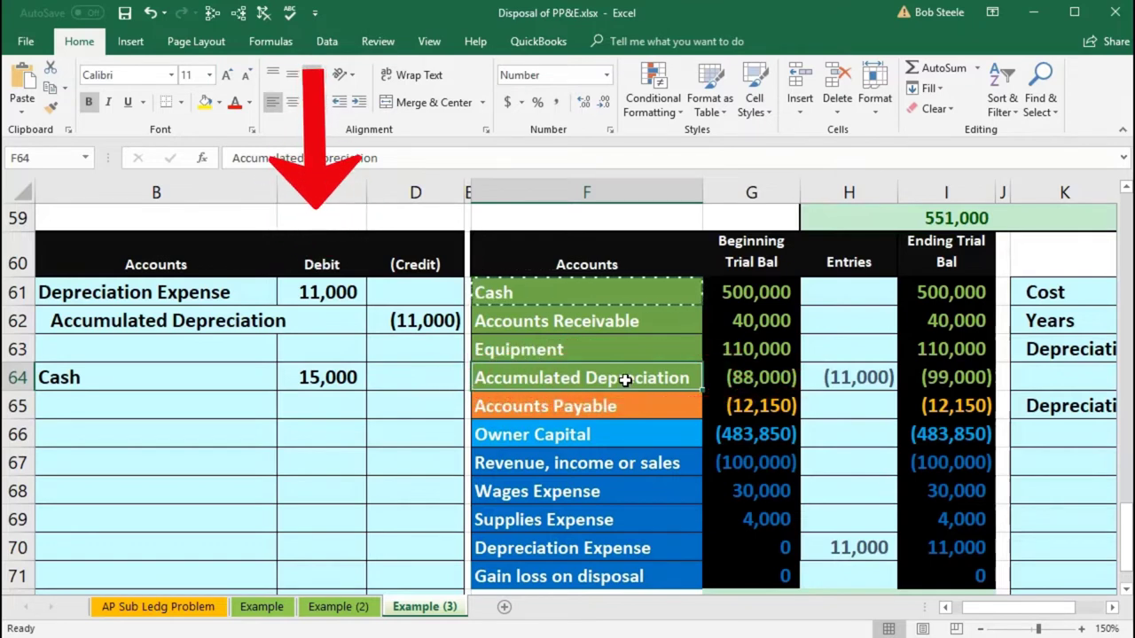
click(946, 379)
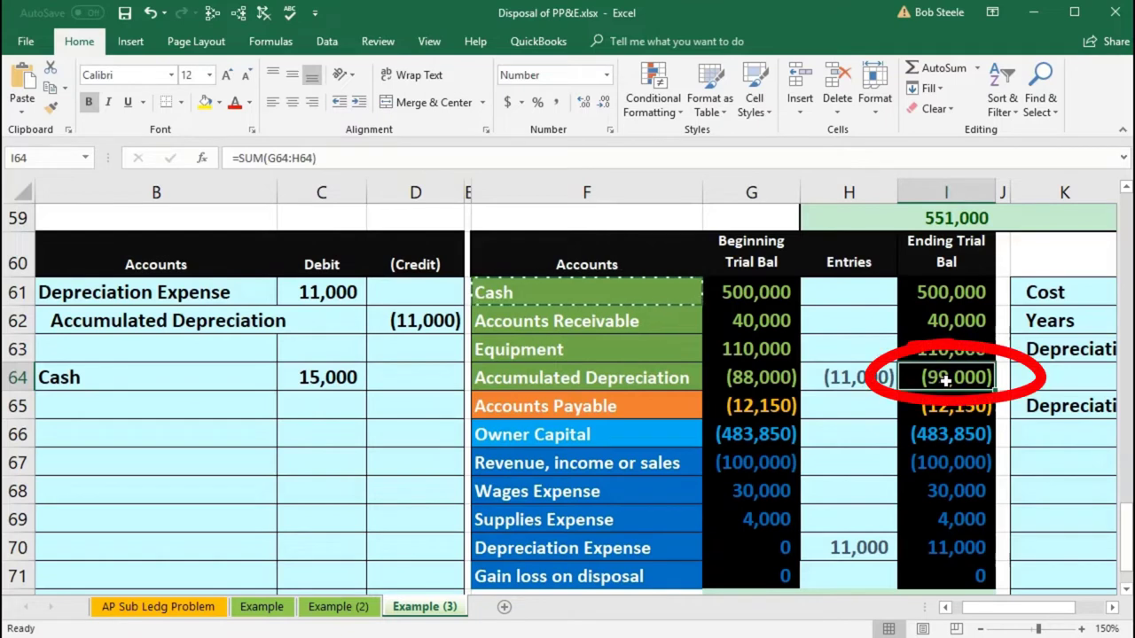
click(646, 369)
right_click(621, 370)
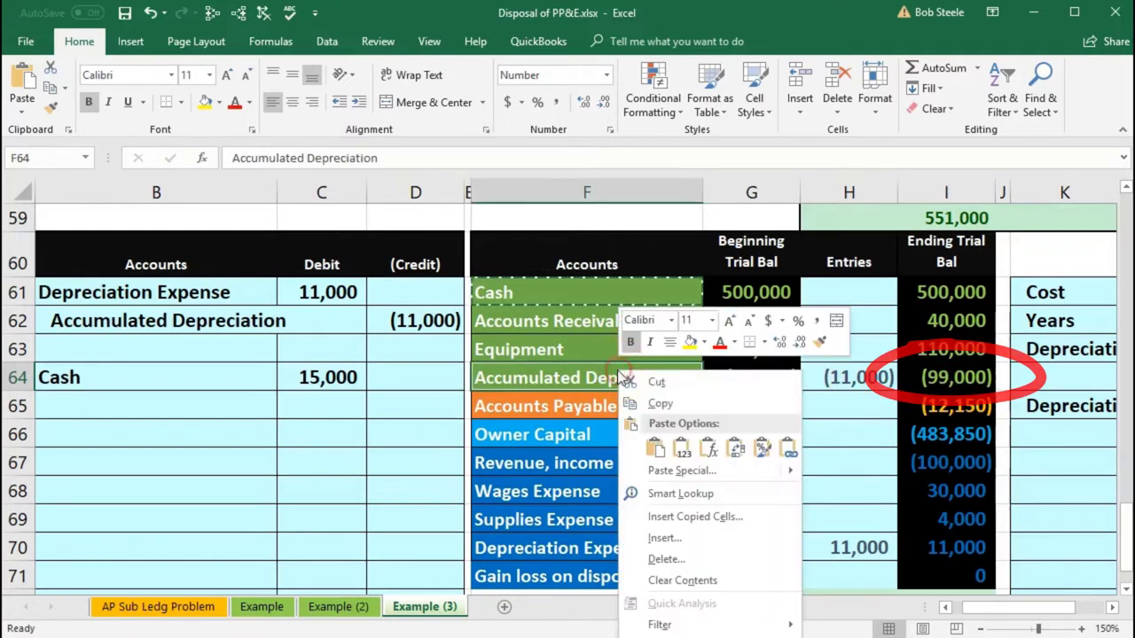
click(658, 404)
click(196, 411)
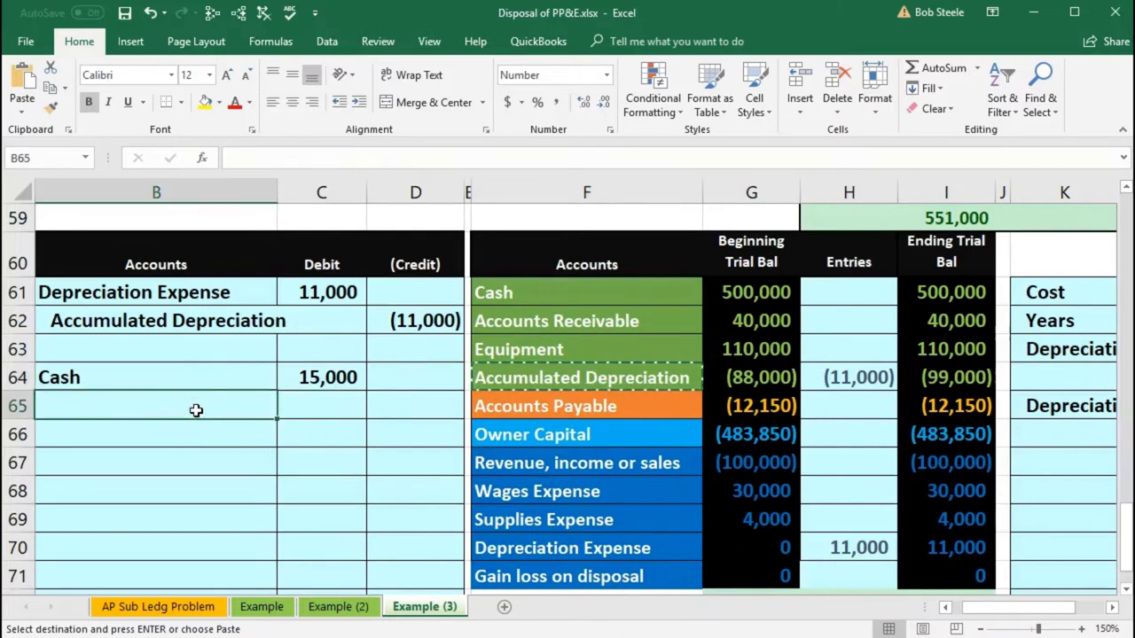
right_click(196, 410)
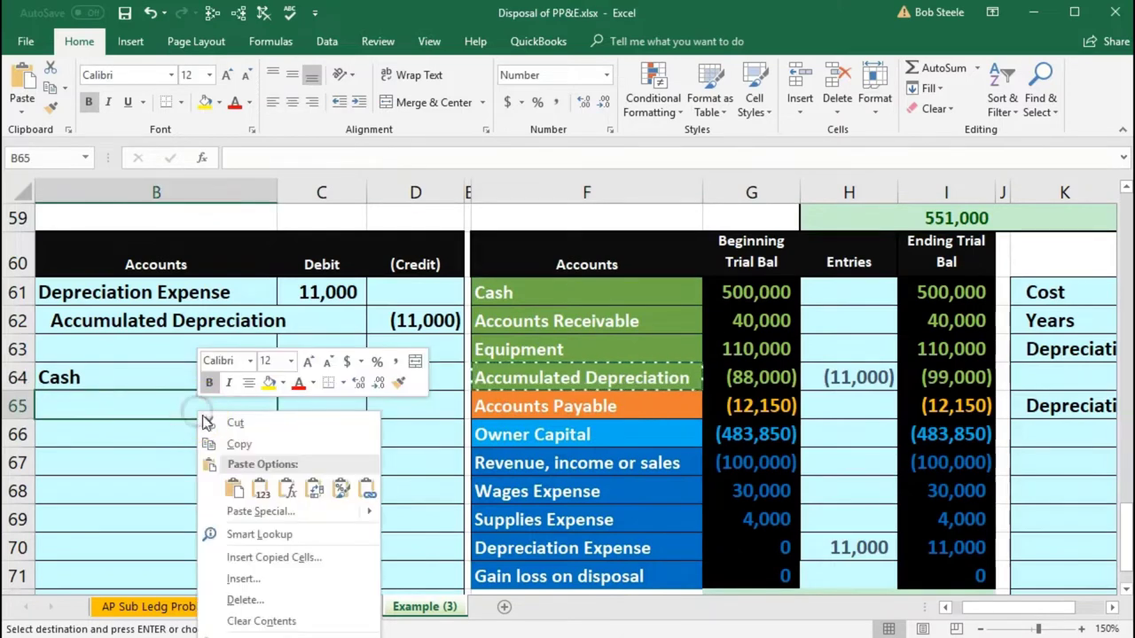
click(256, 485)
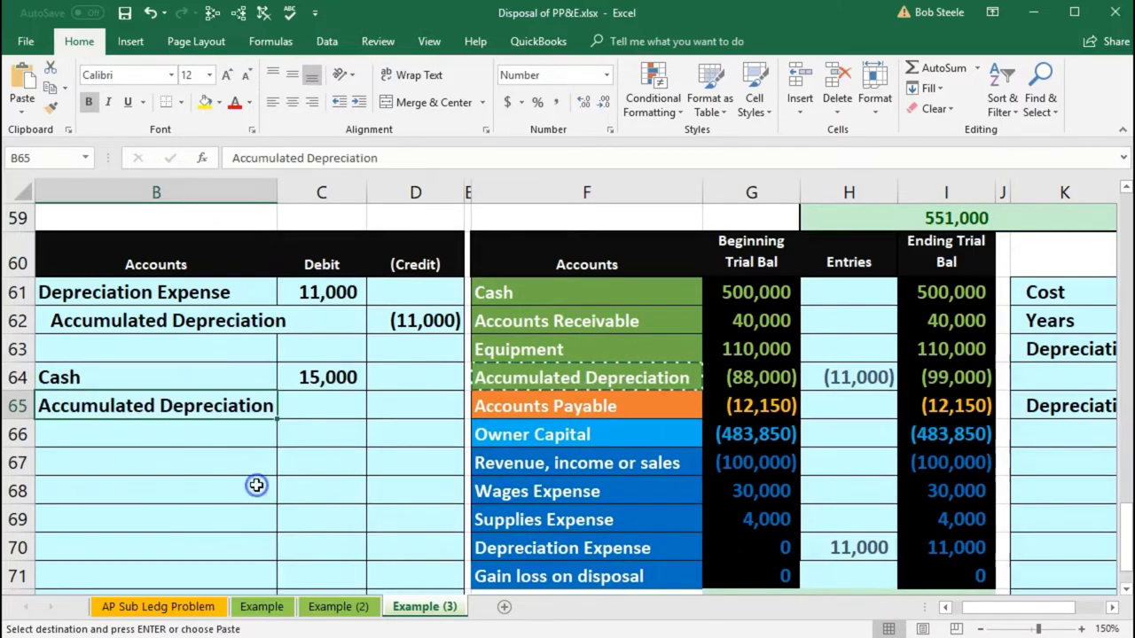
Enter a debit of 99,000 for Accumulated Depreciation in C65.
click(310, 414)
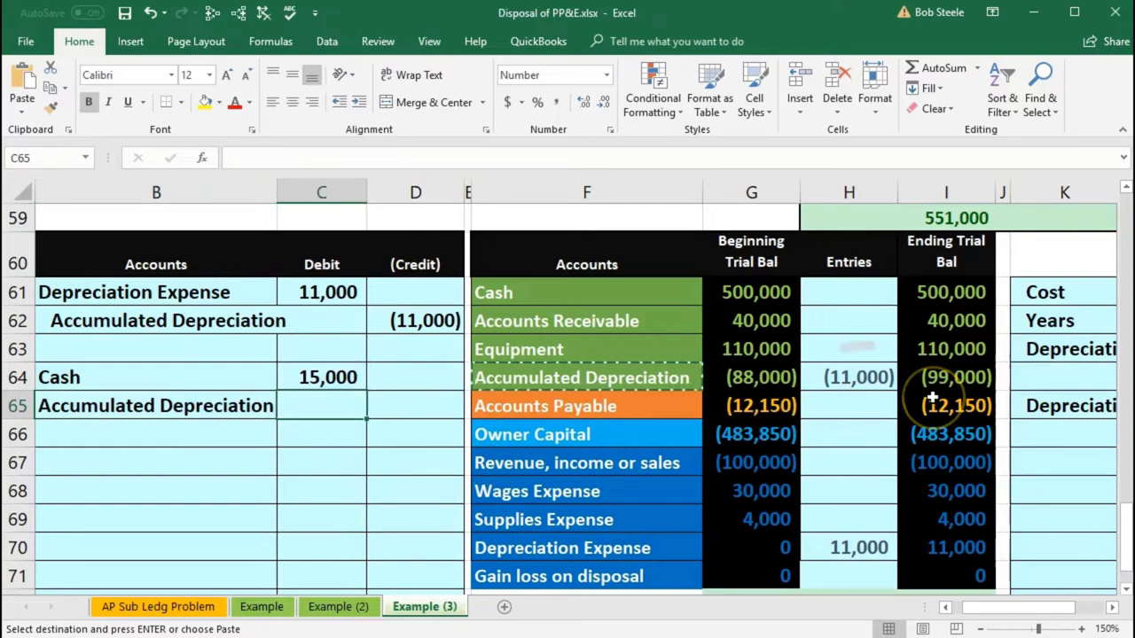
text(99)
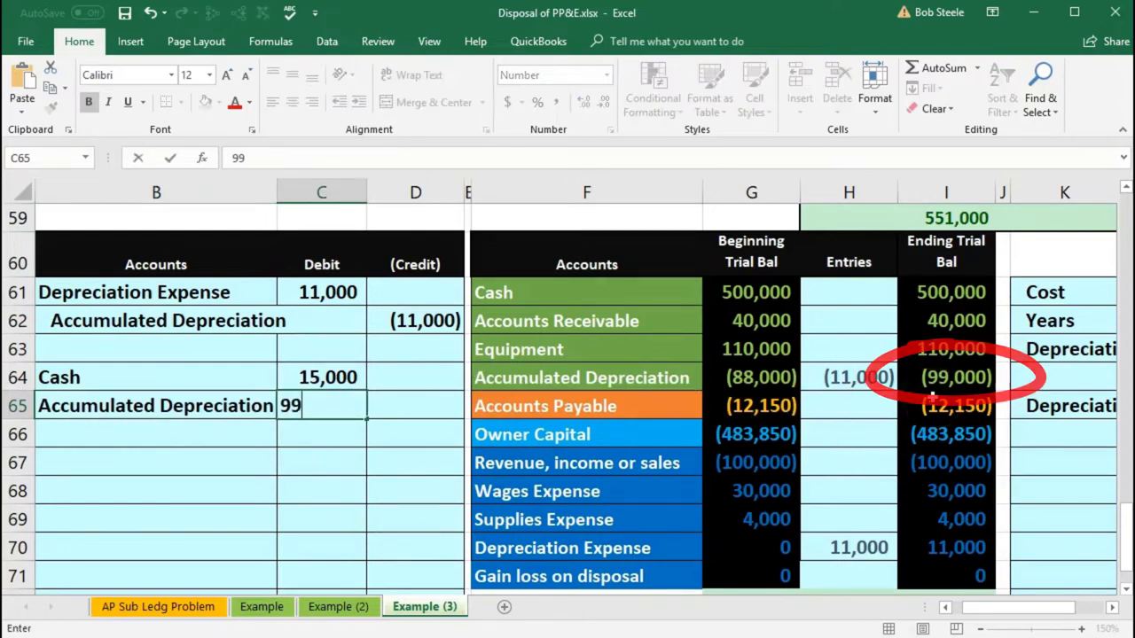
text(,000)
key(Return)
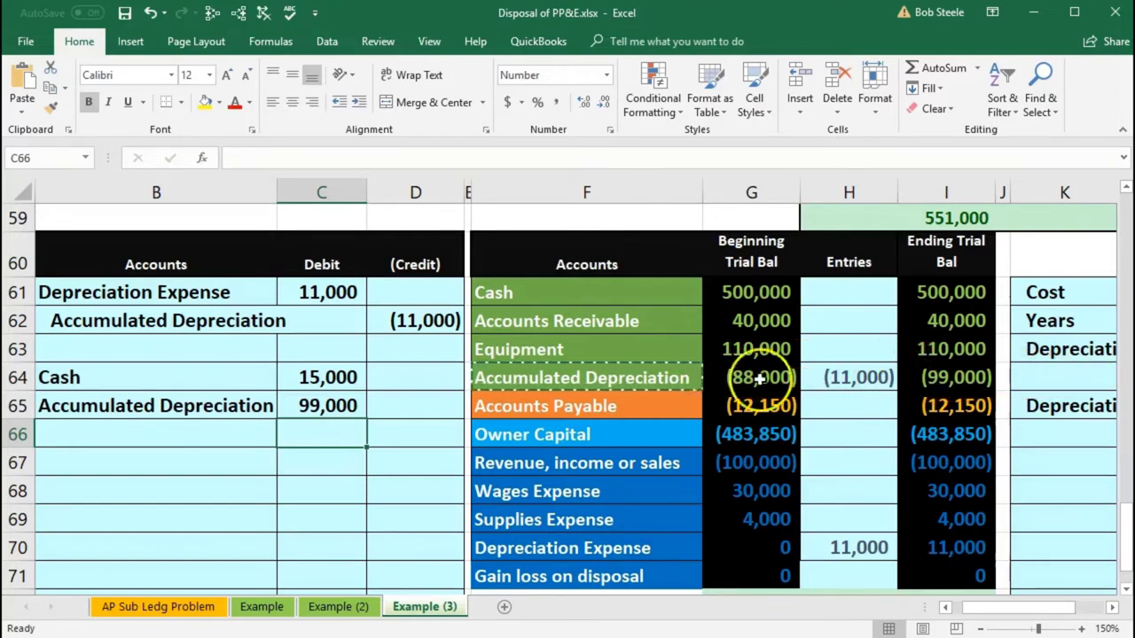
Copy the Equipment account name from the trial balance into B66 as values only and indent it.
drag(696, 350, 725, 338)
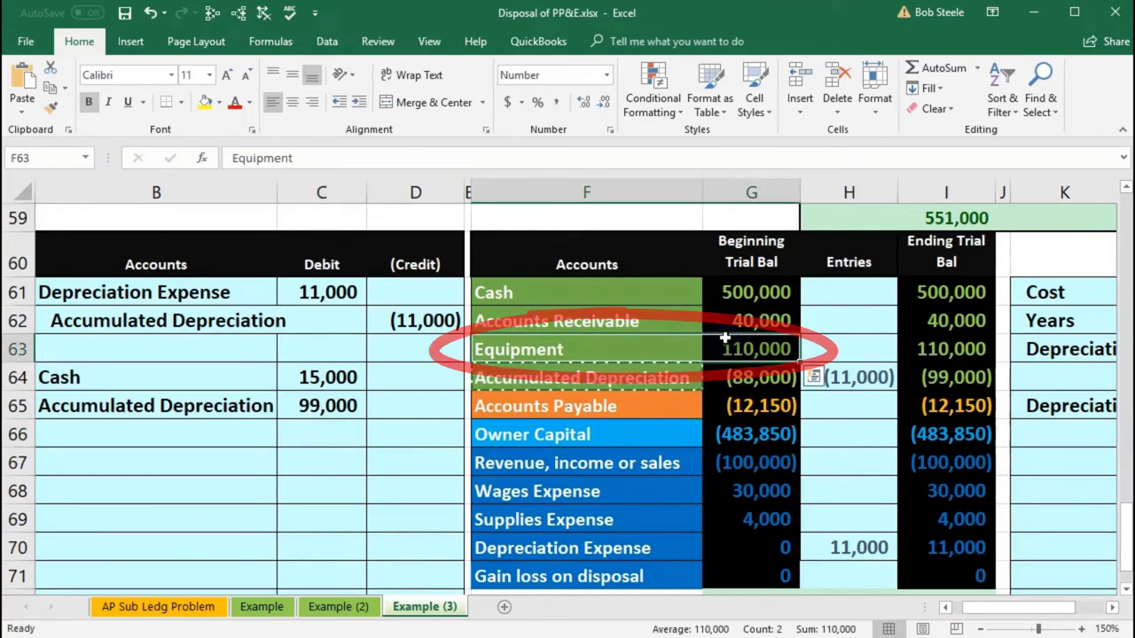
click(697, 357)
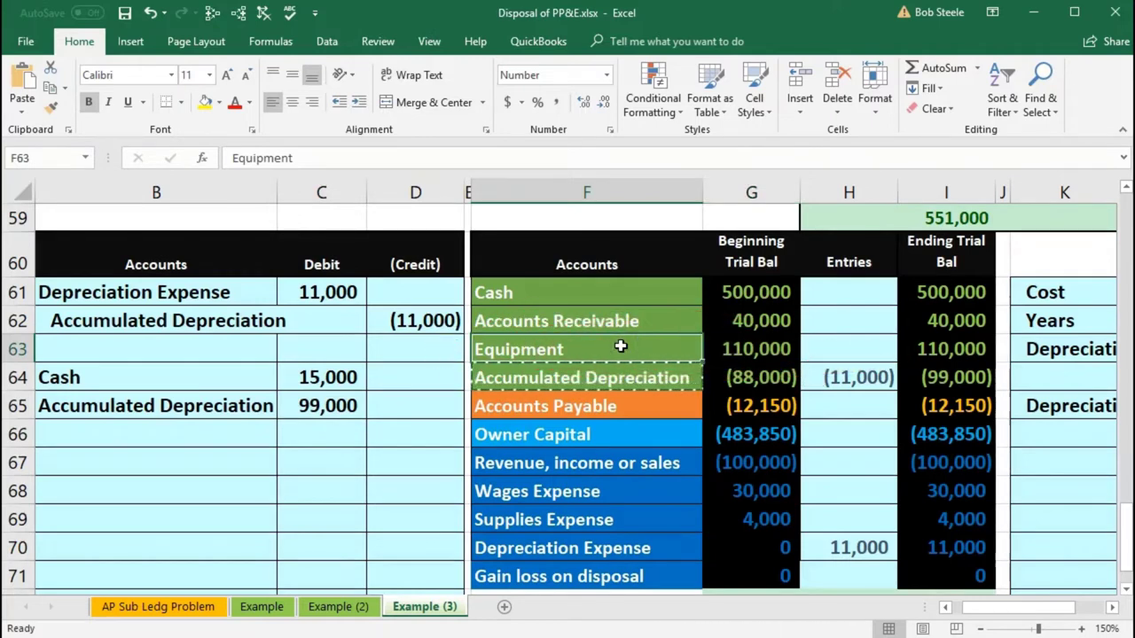
right_click(620, 346)
click(643, 378)
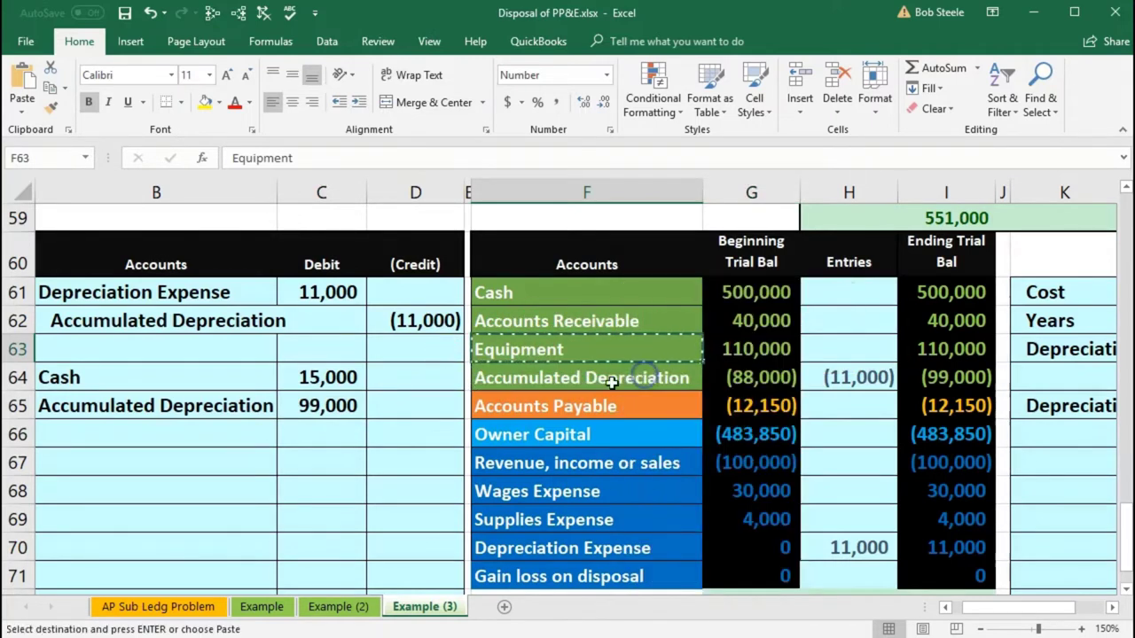
click(179, 429)
right_click(179, 429)
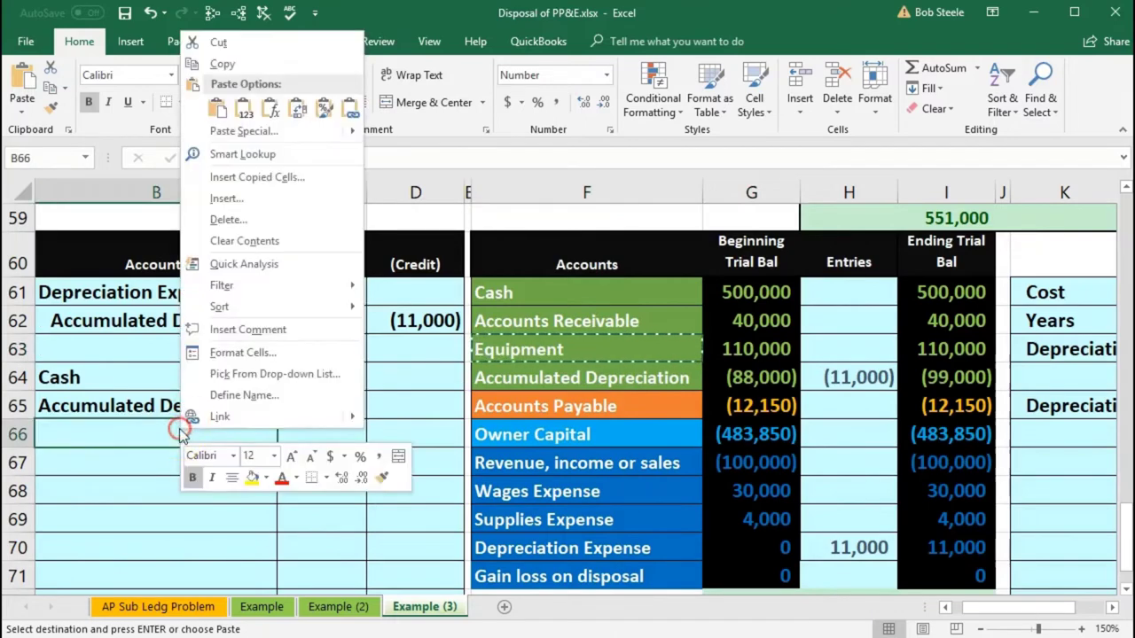
click(244, 108)
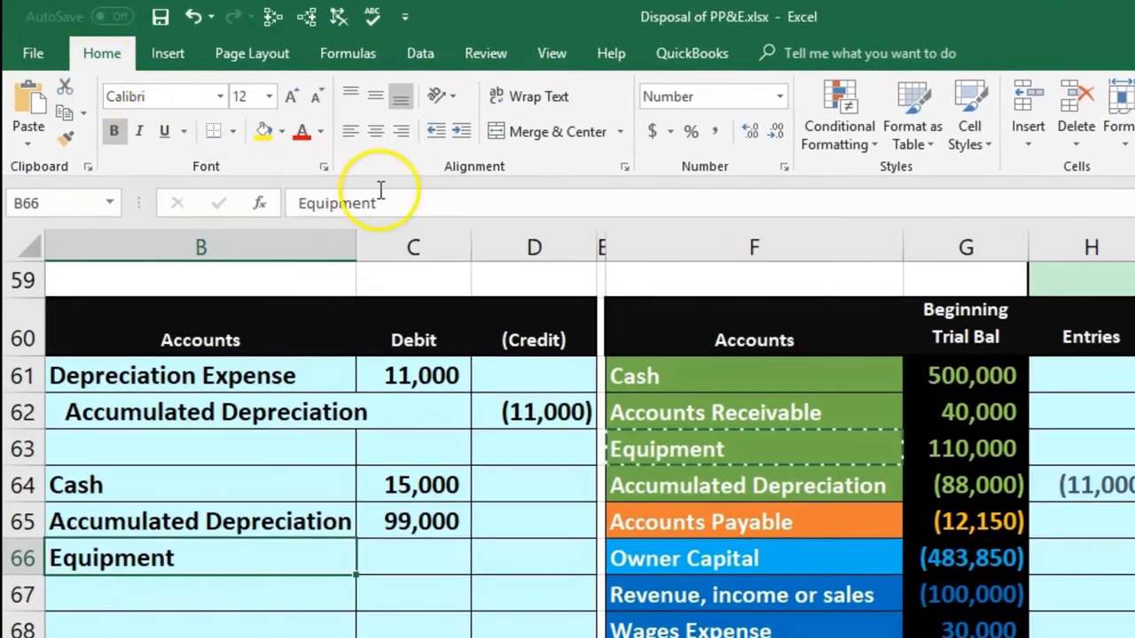
click(461, 131)
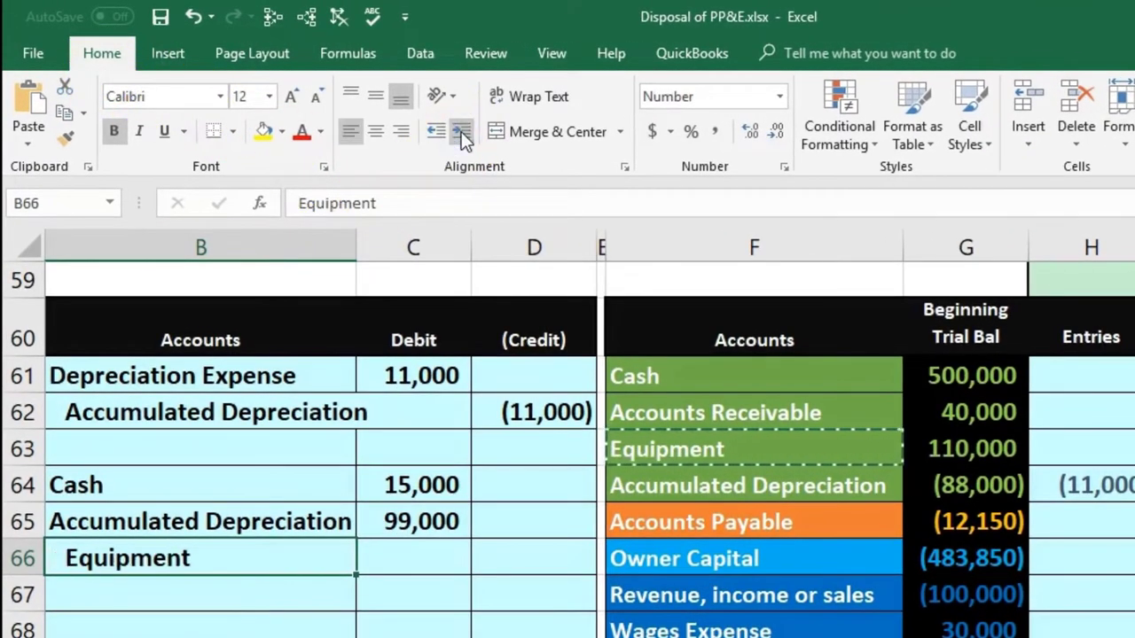
Enter a credit of -110000 for Equipment in D66.
click(536, 566)
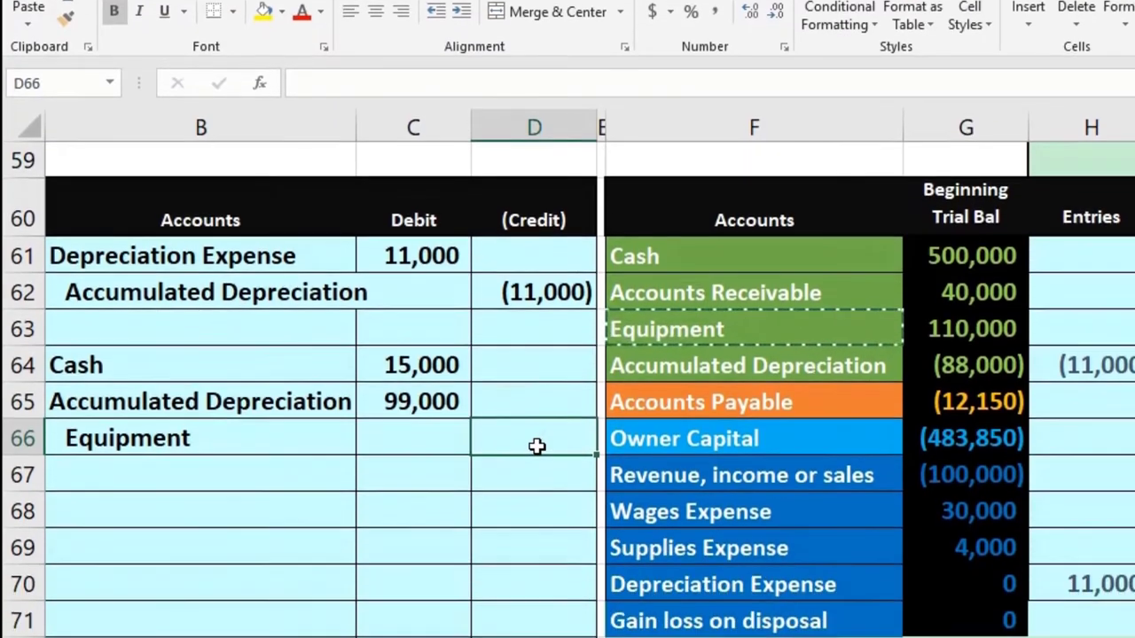
text(-)
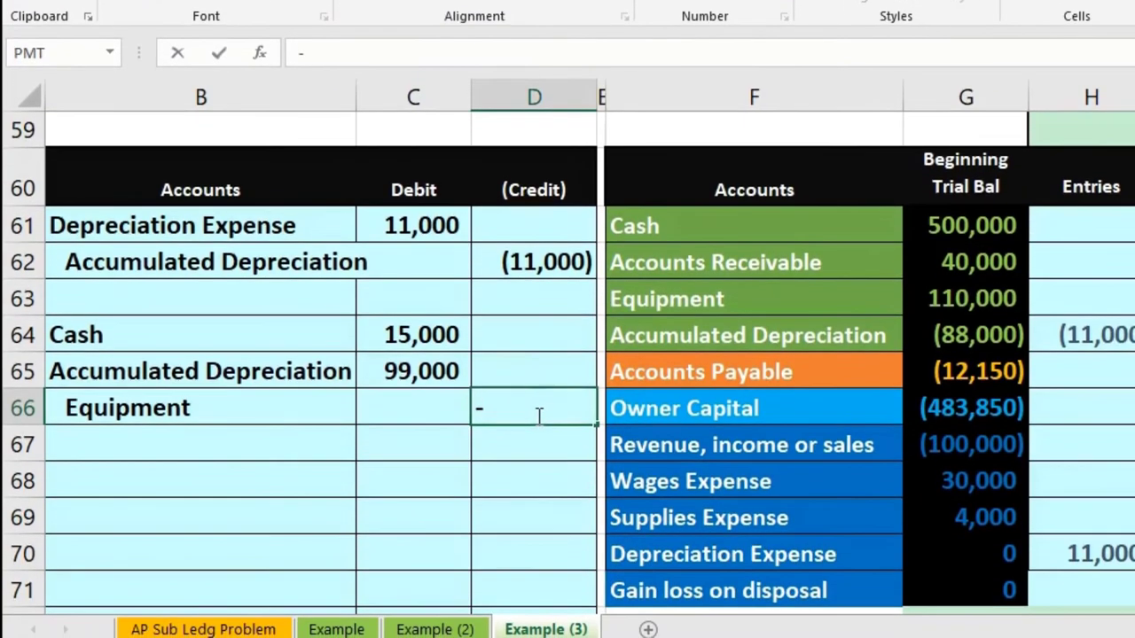
text(110000)
key(Return)
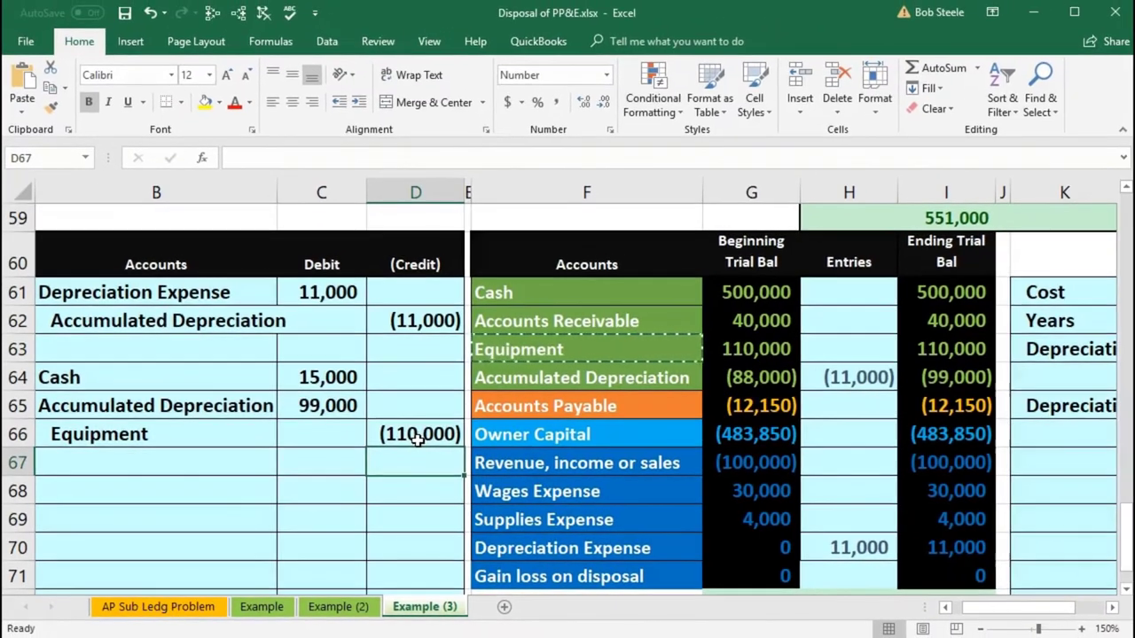
Compare the combined debits in C64:C65 with the Equipment credit in D66 to find the difference needed to balance the entry.
drag(328, 382, 317, 404)
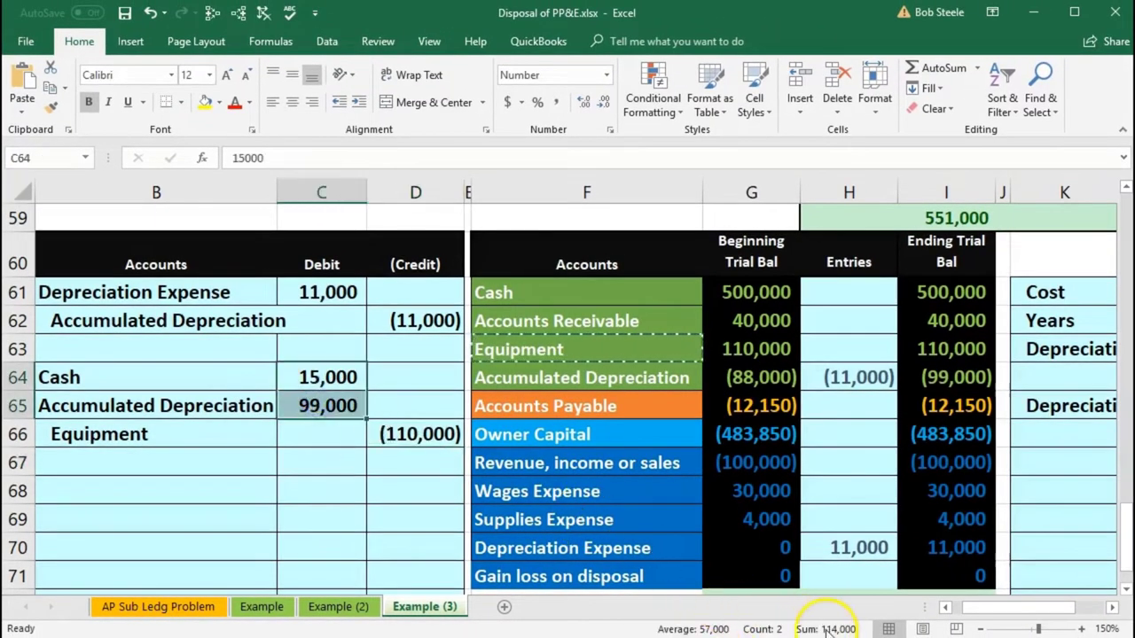
click(428, 437)
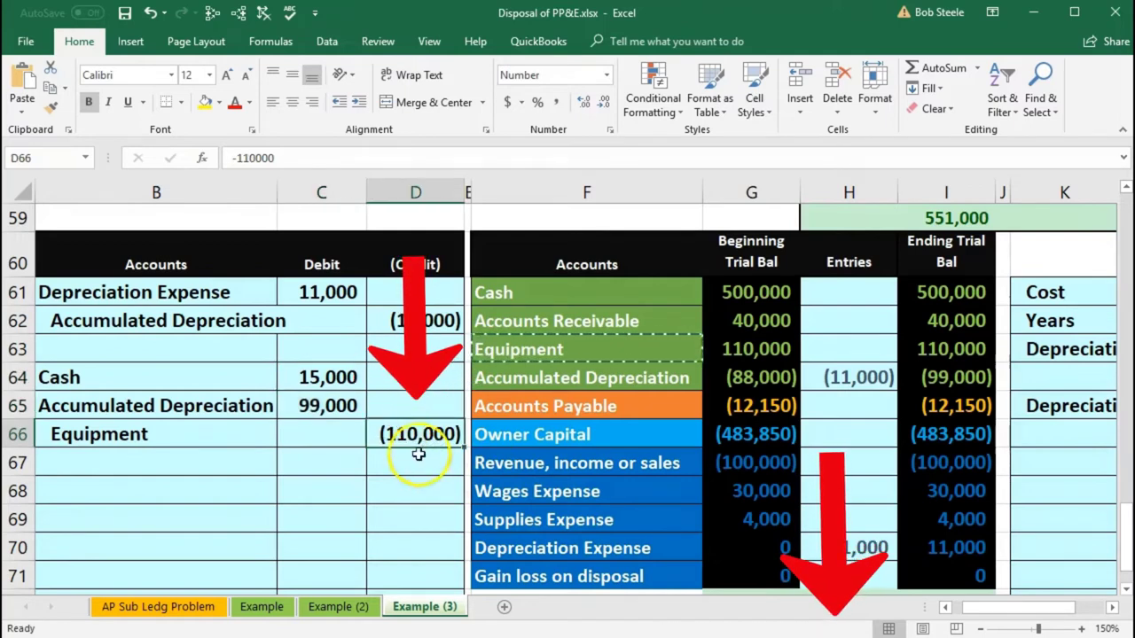
click(417, 470)
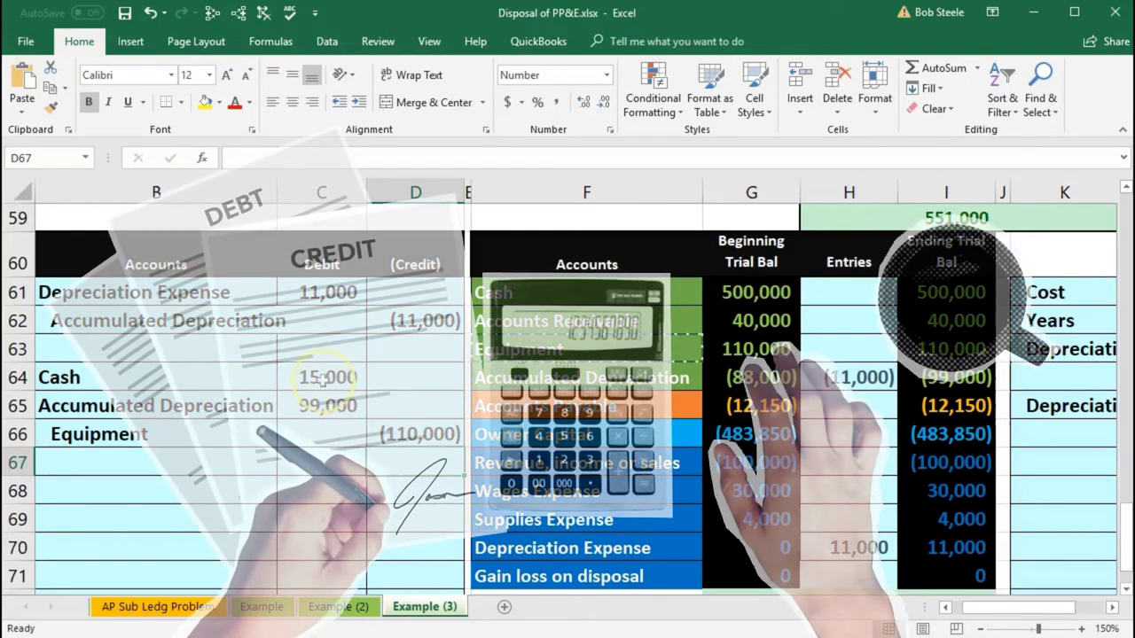
drag(328, 377, 412, 408)
key(shift+Down)
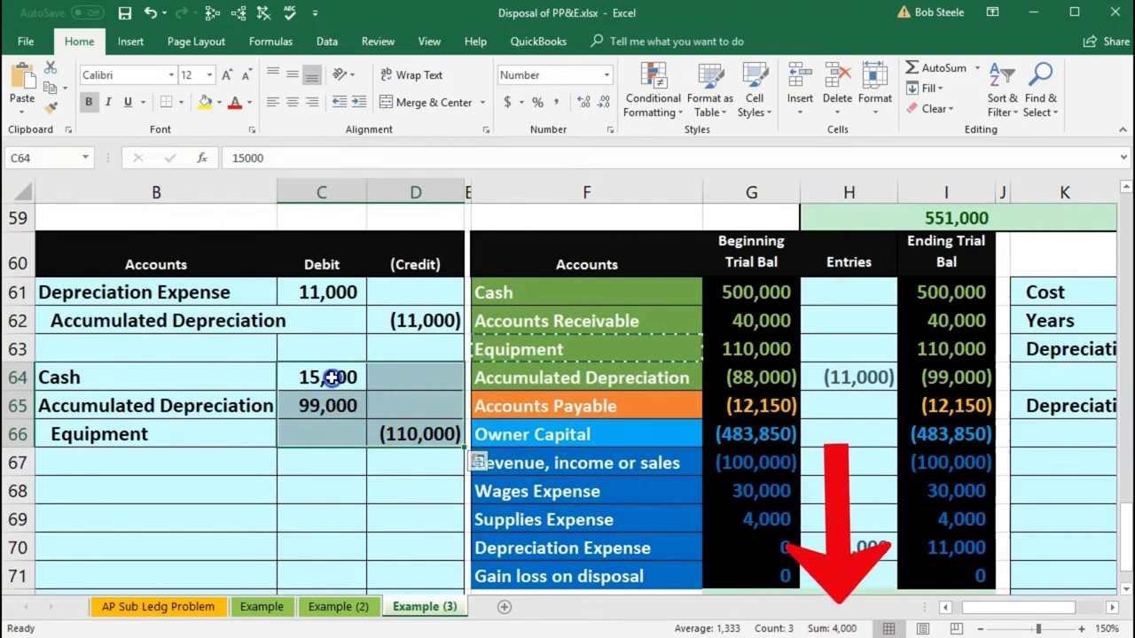
drag(348, 381, 320, 400)
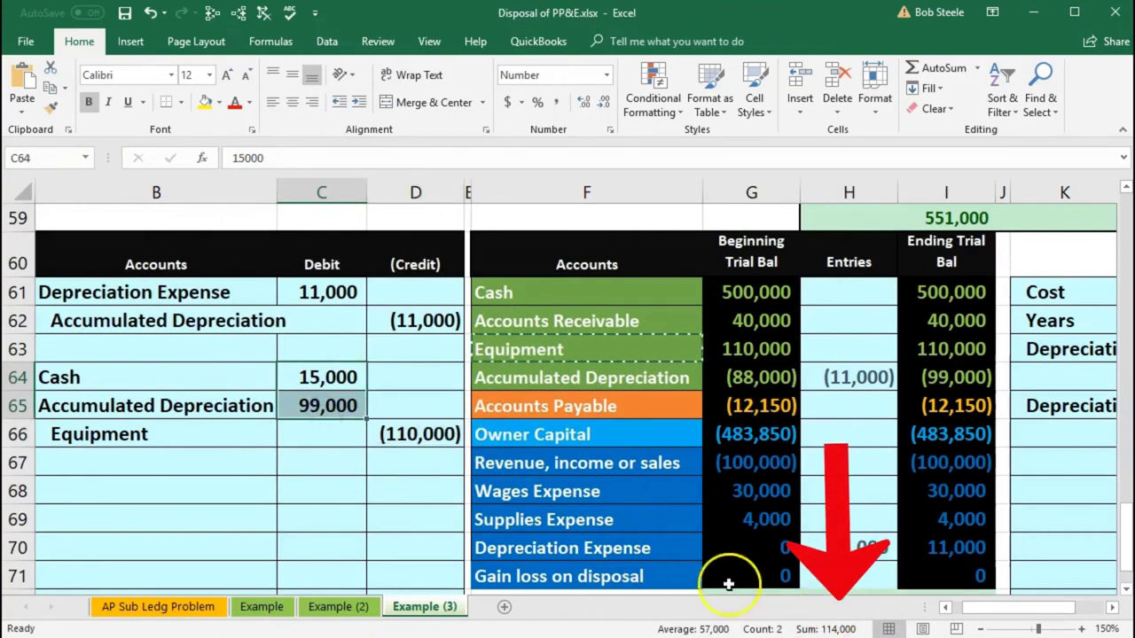
click(422, 434)
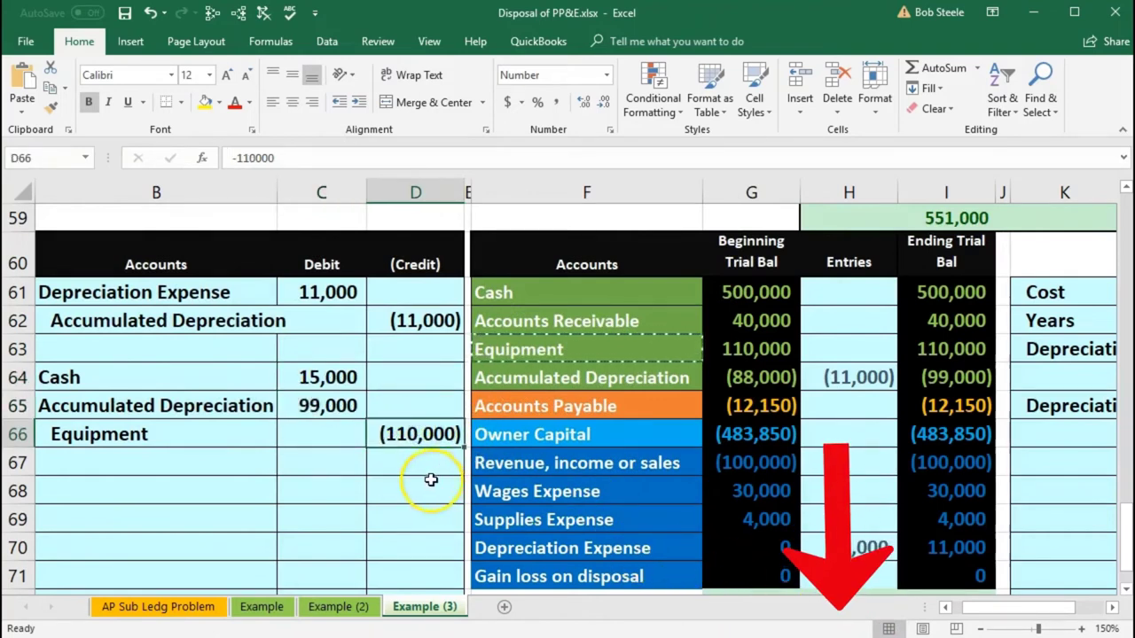
Enter the balancing credit in D67 as the negative sum of C64:D66.
click(412, 461)
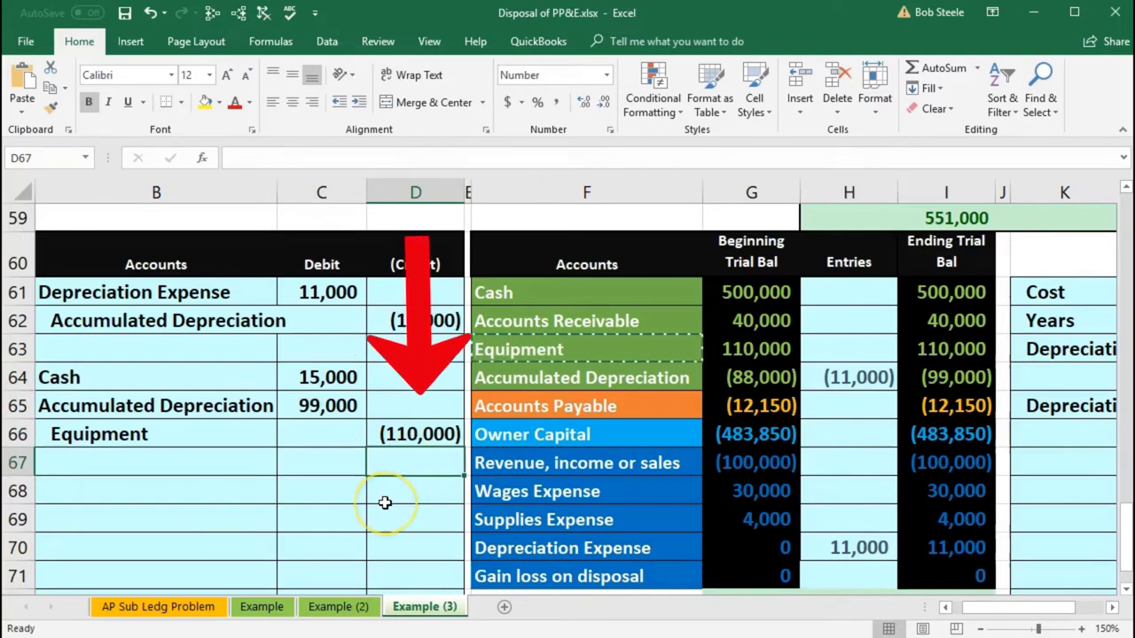
text(-)
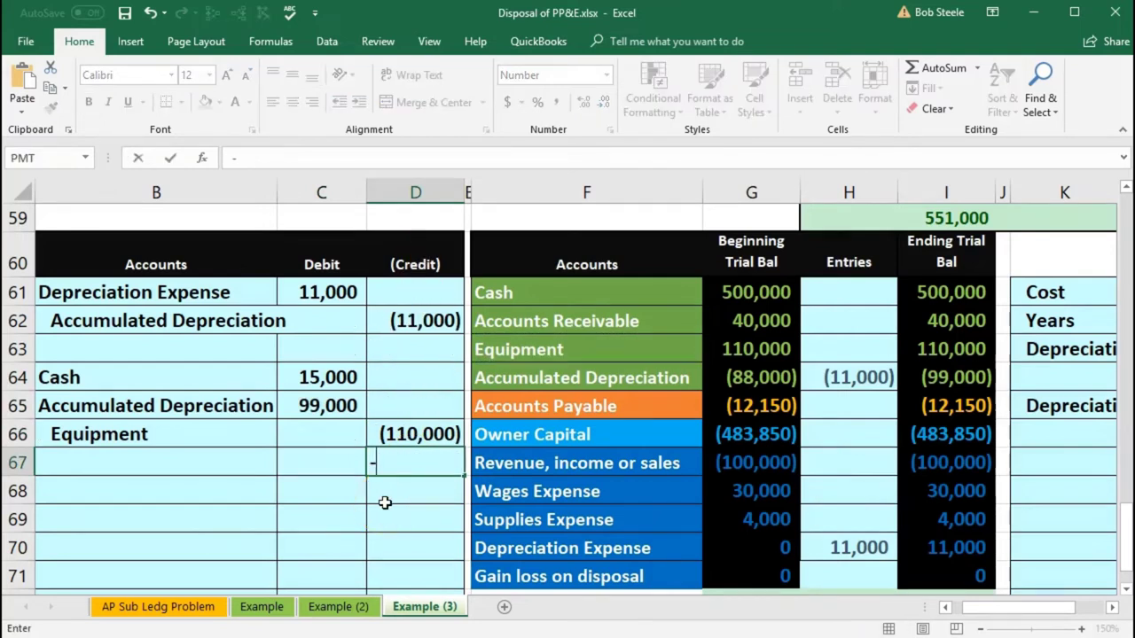
text(sum)
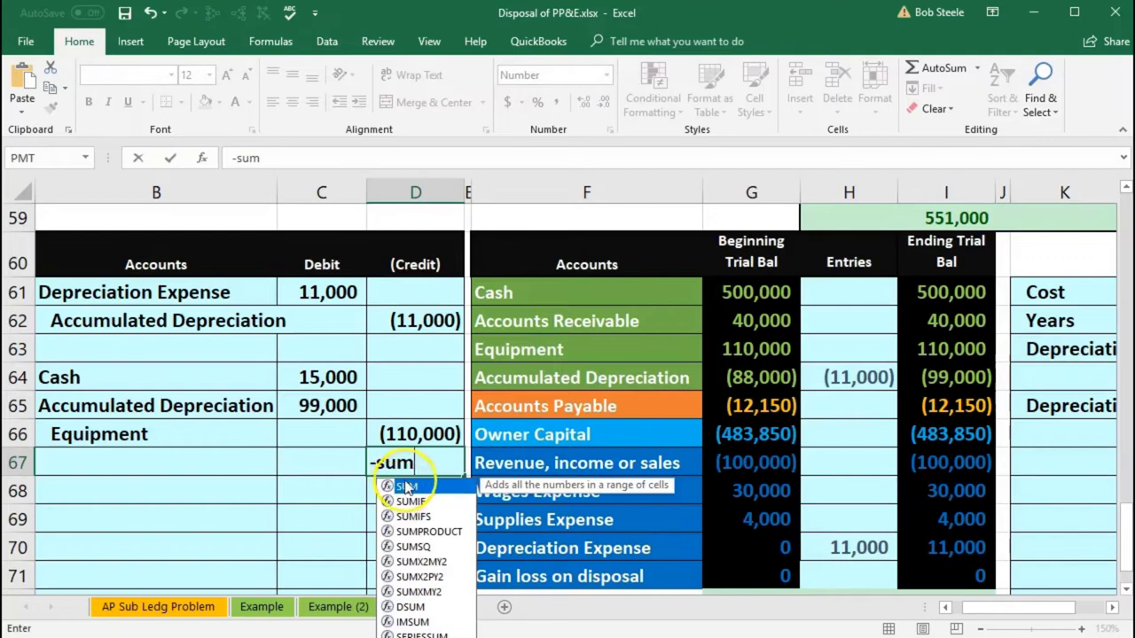
double_click(405, 486)
drag(325, 379, 421, 431)
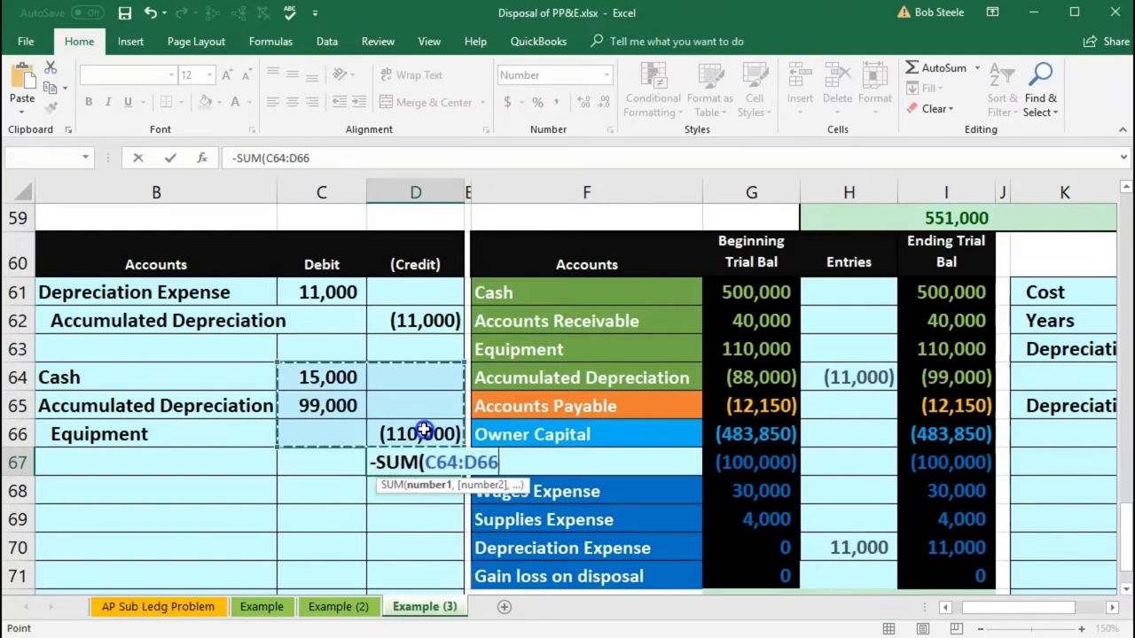
key(Return)
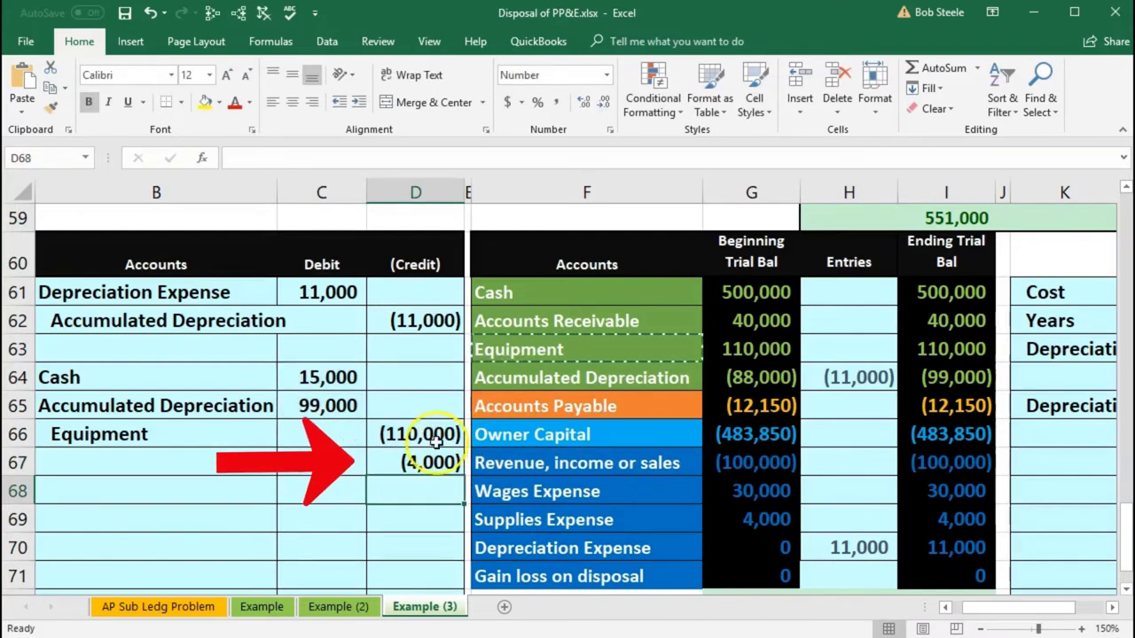
Compare the balancing amount in D67 with the equipment's book value in I63:I64 and review the revenue row of the trial balance.
click(430, 462)
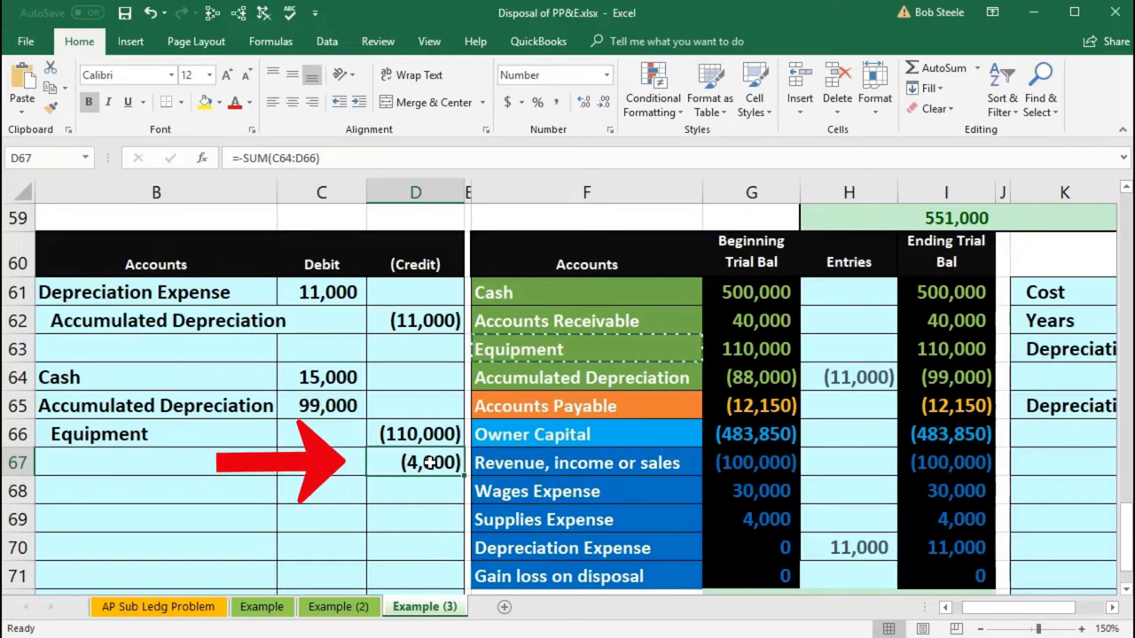
drag(986, 348, 984, 366)
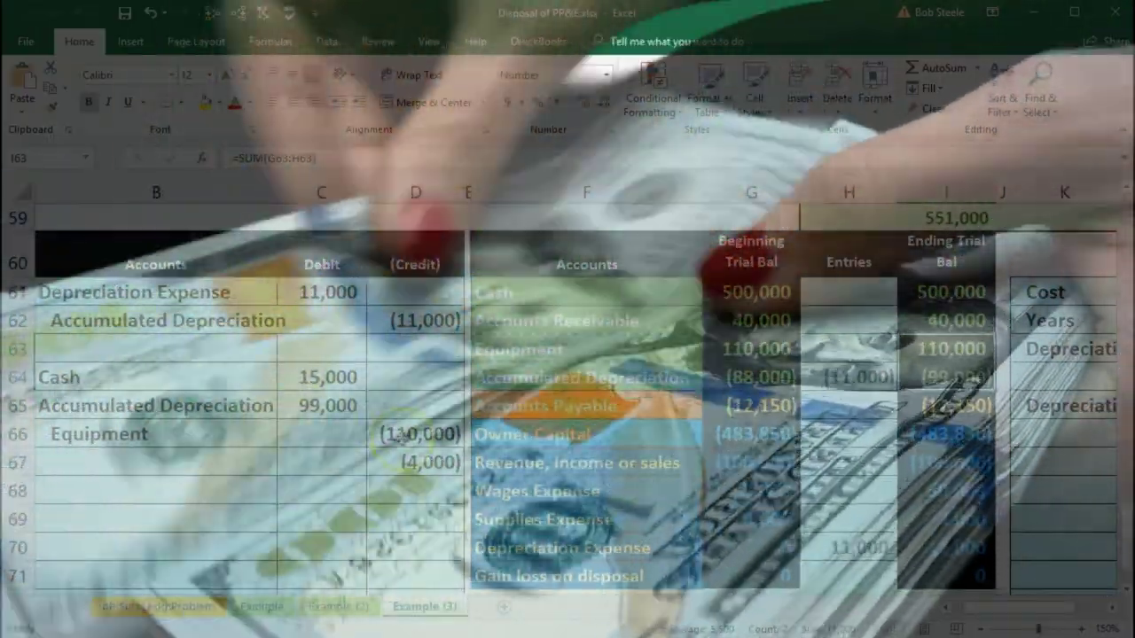
click(412, 468)
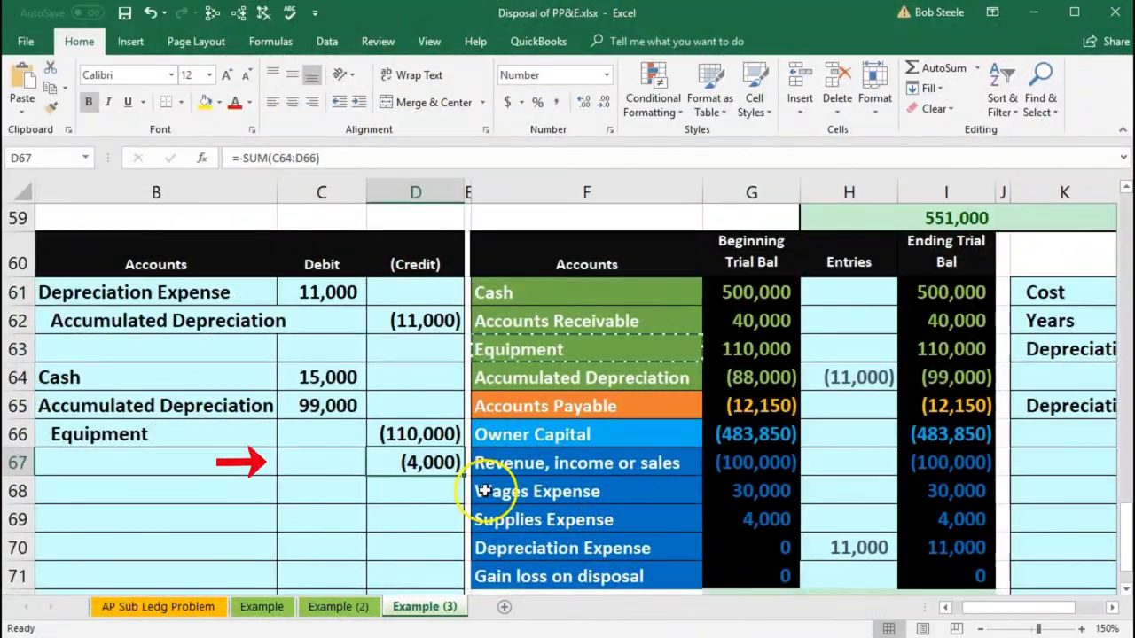
drag(608, 461, 913, 456)
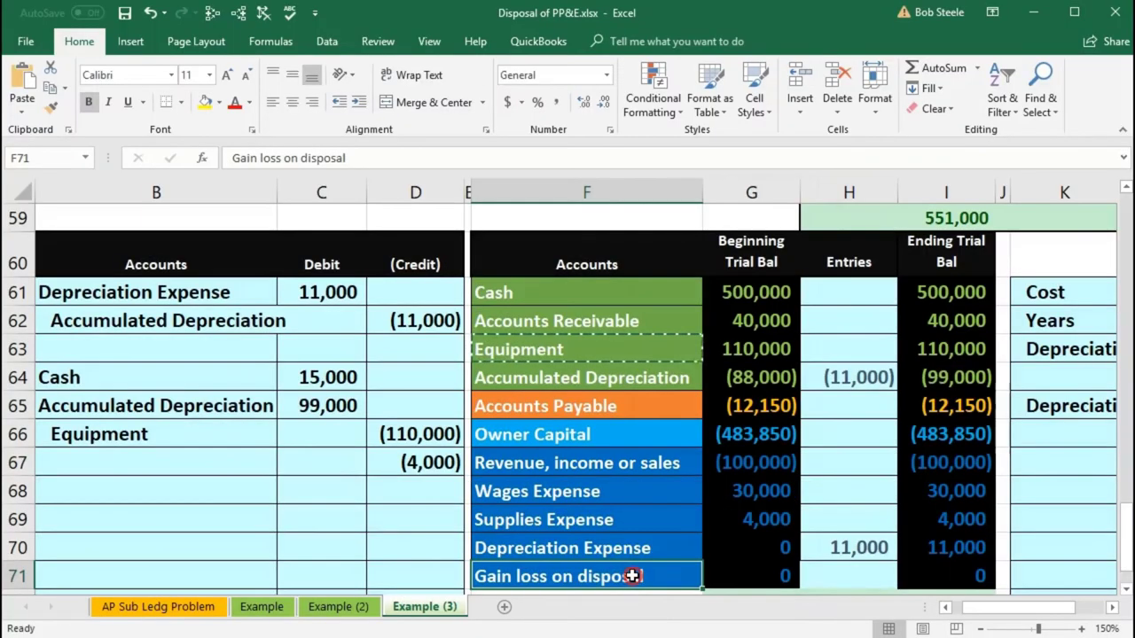
Copy the Gain loss on disposal account name from the trial balance into B67 of the journal as values only.
right_click(631, 576)
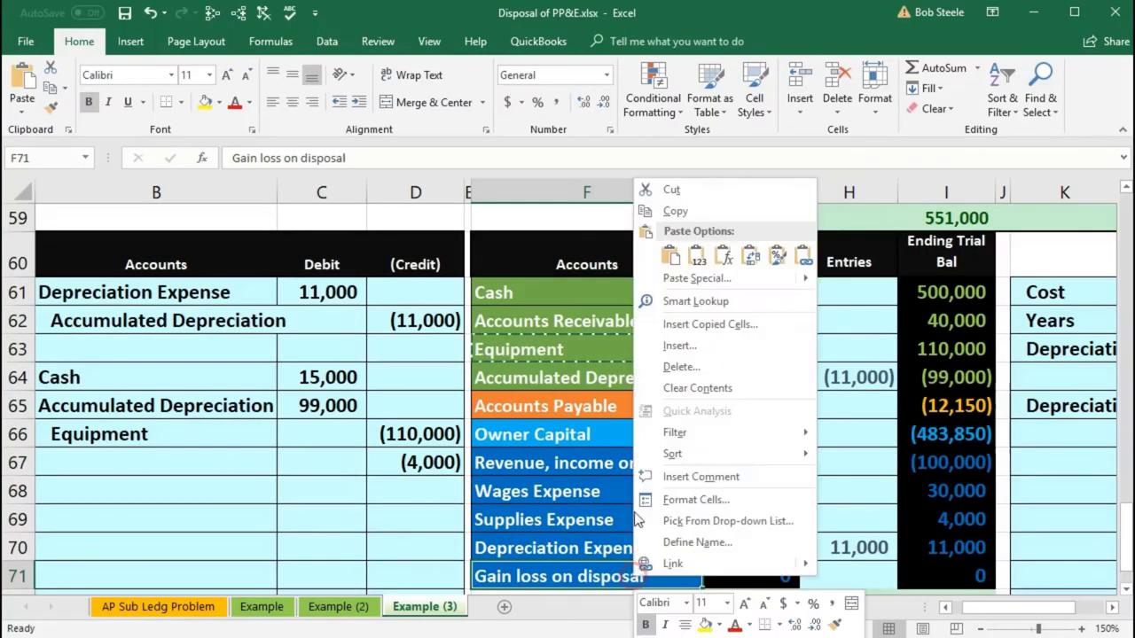
click(664, 204)
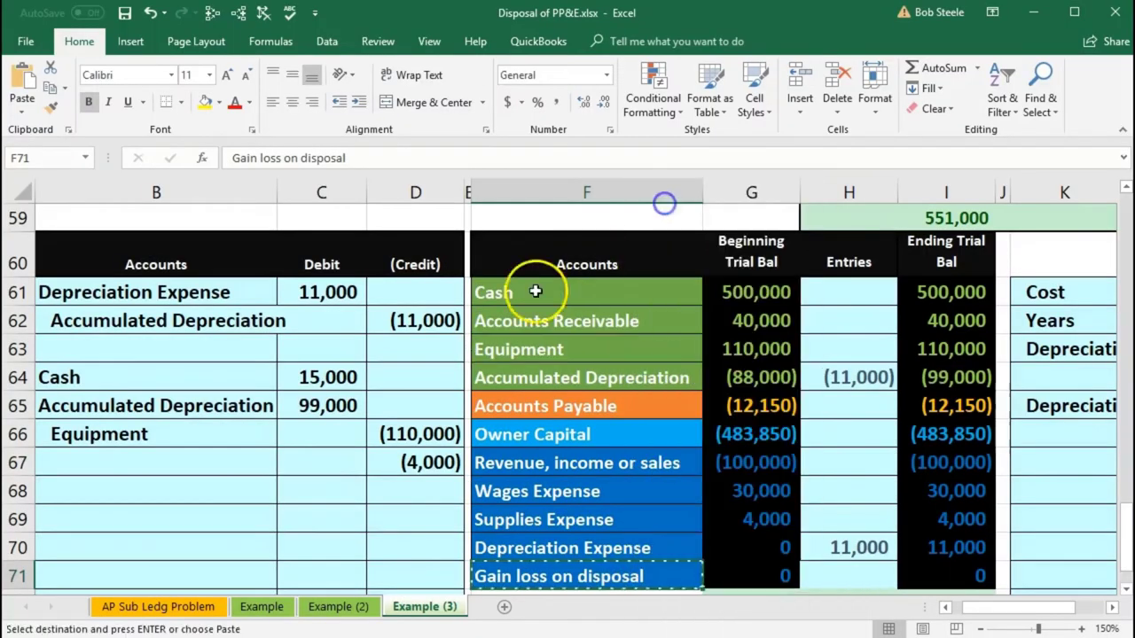
click(154, 463)
right_click(154, 463)
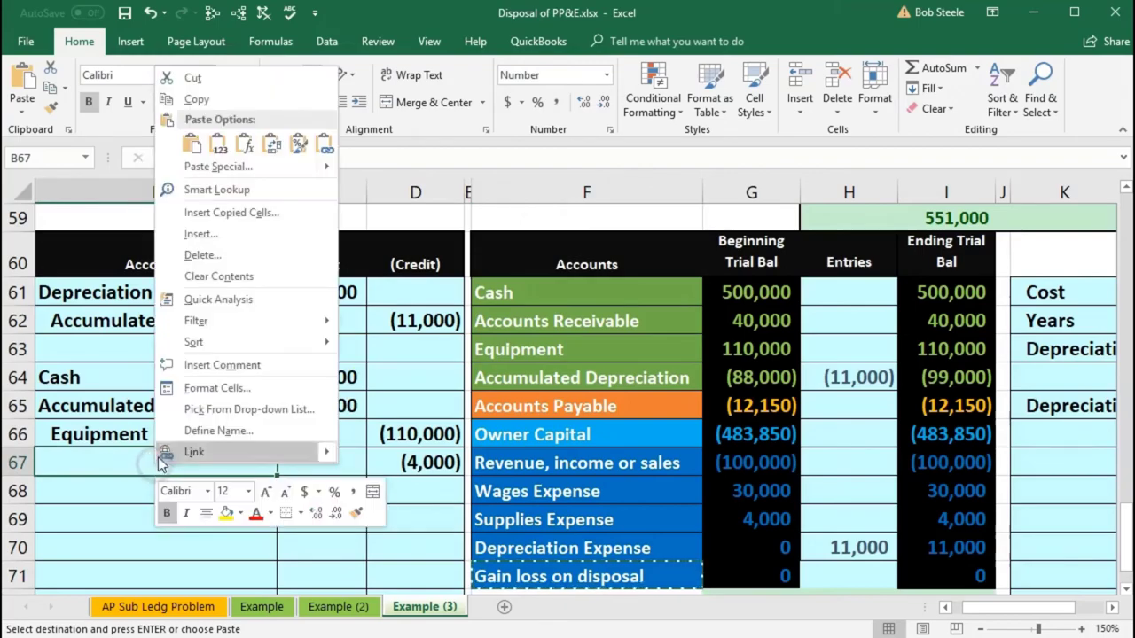
click(218, 146)
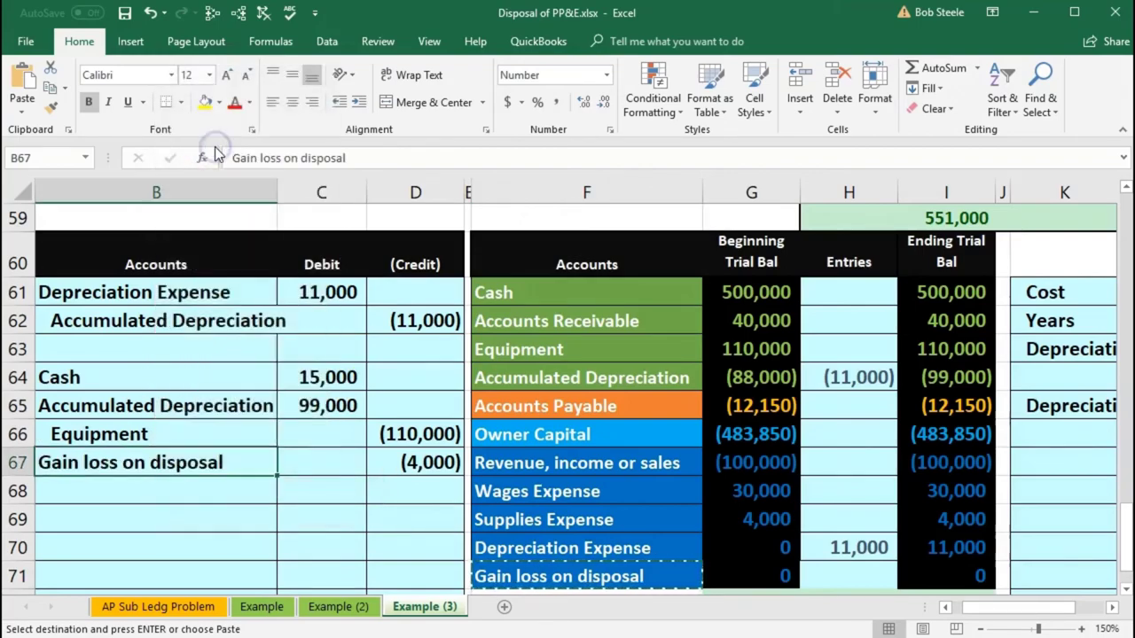
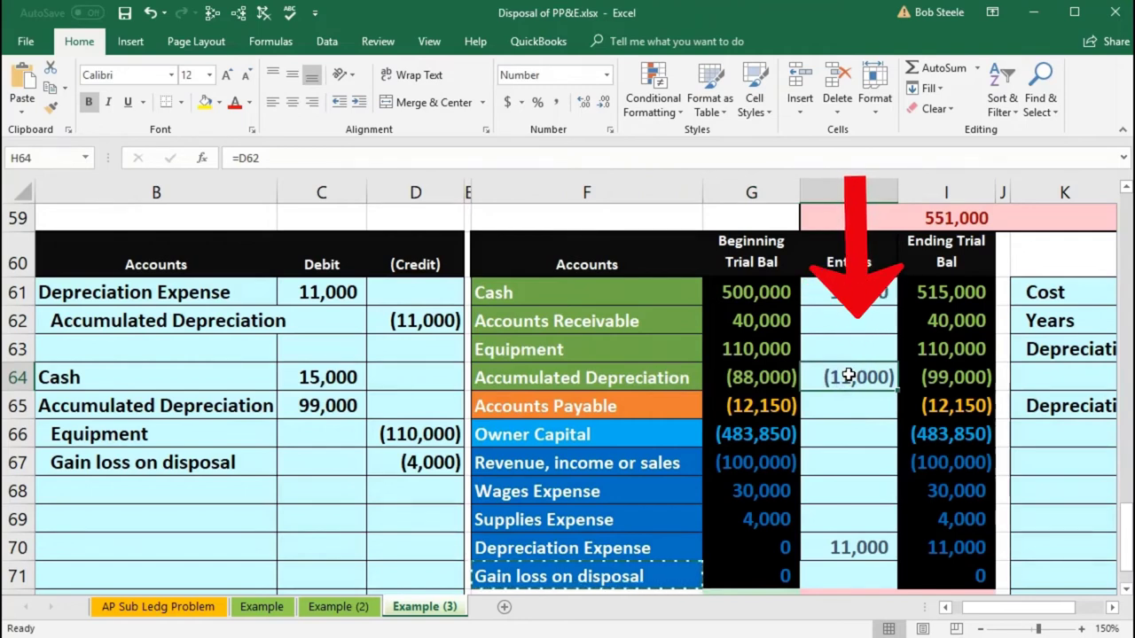
Post the Accumulated Depreciation debit by extending the entries formula in H64 to =D62+C65.
double_click(848, 376)
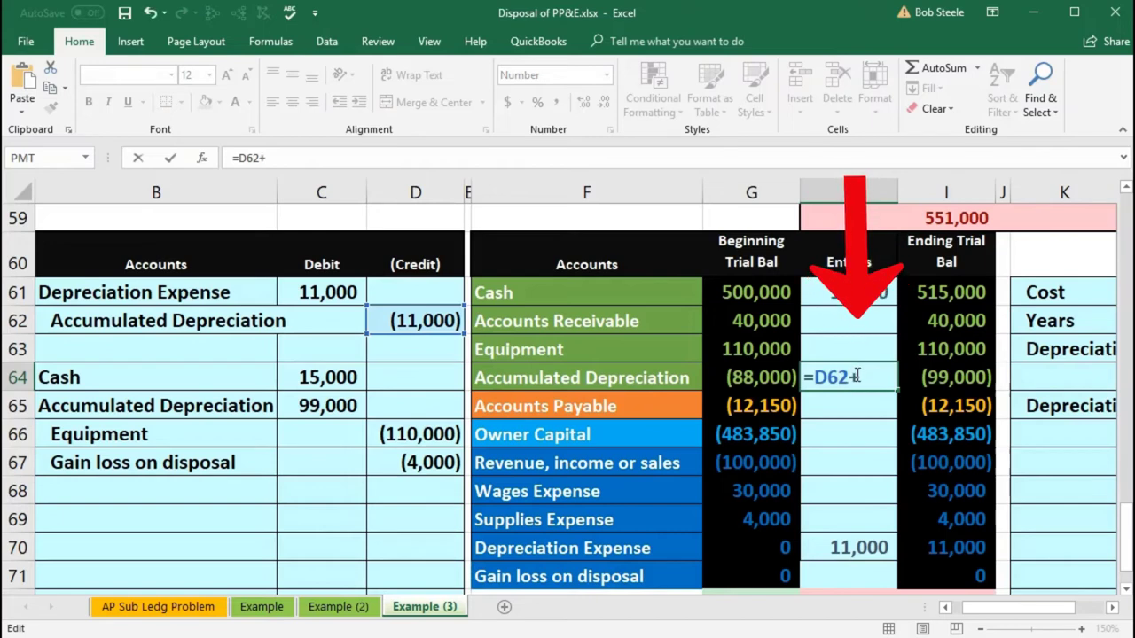
click(343, 404)
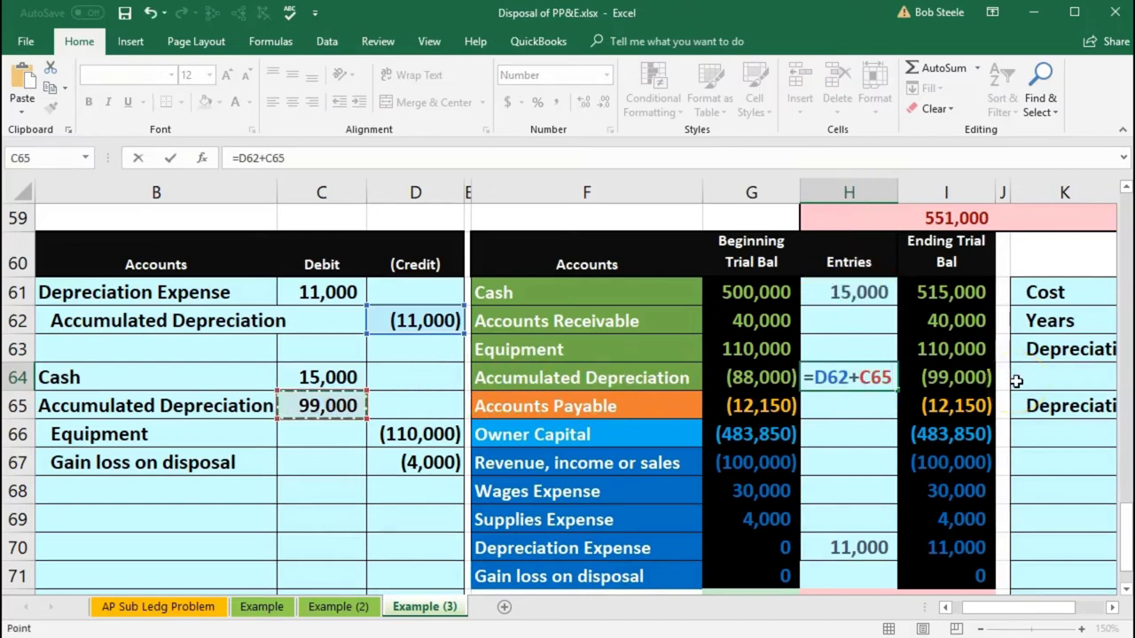
key(Return)
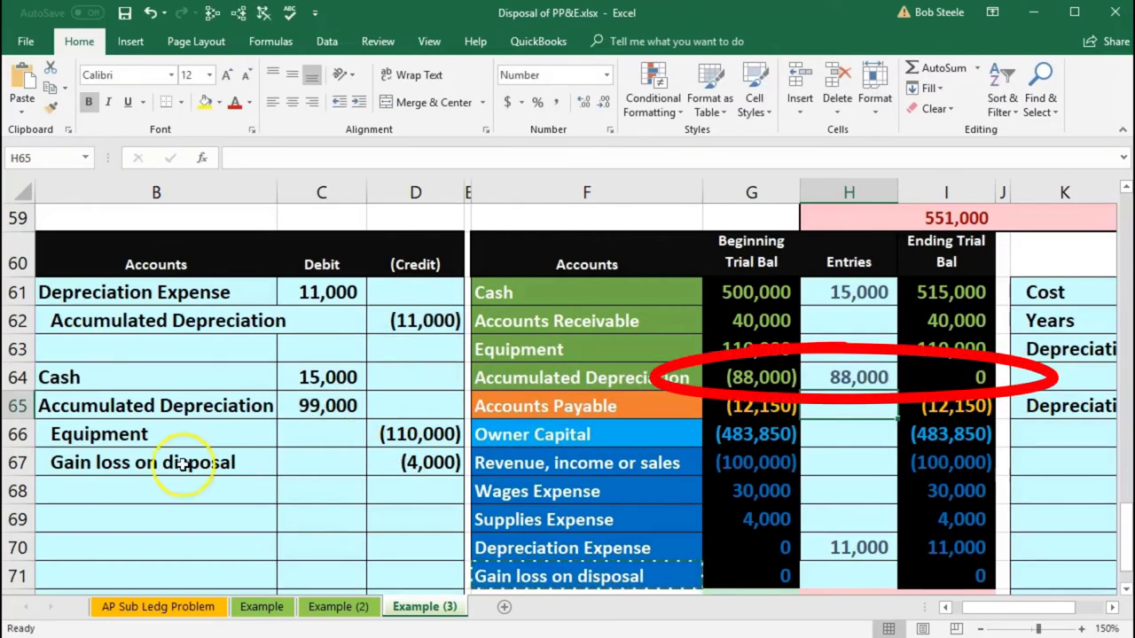
Post the Equipment credit to the trial balance by entering =D66 in H63.
drag(177, 439, 387, 433)
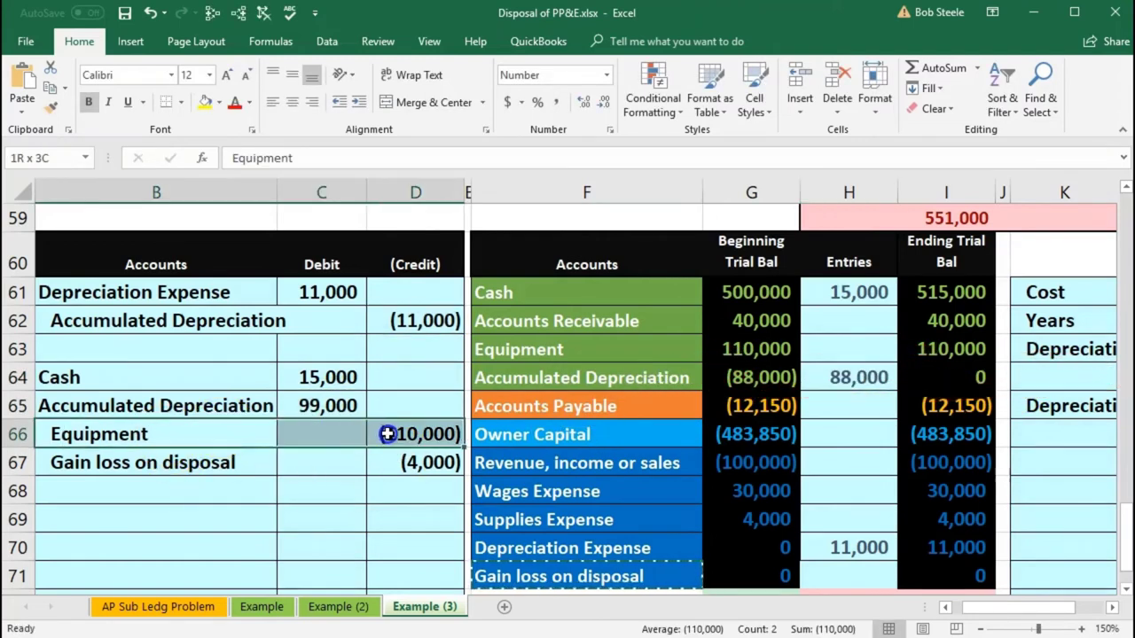
drag(585, 377, 734, 376)
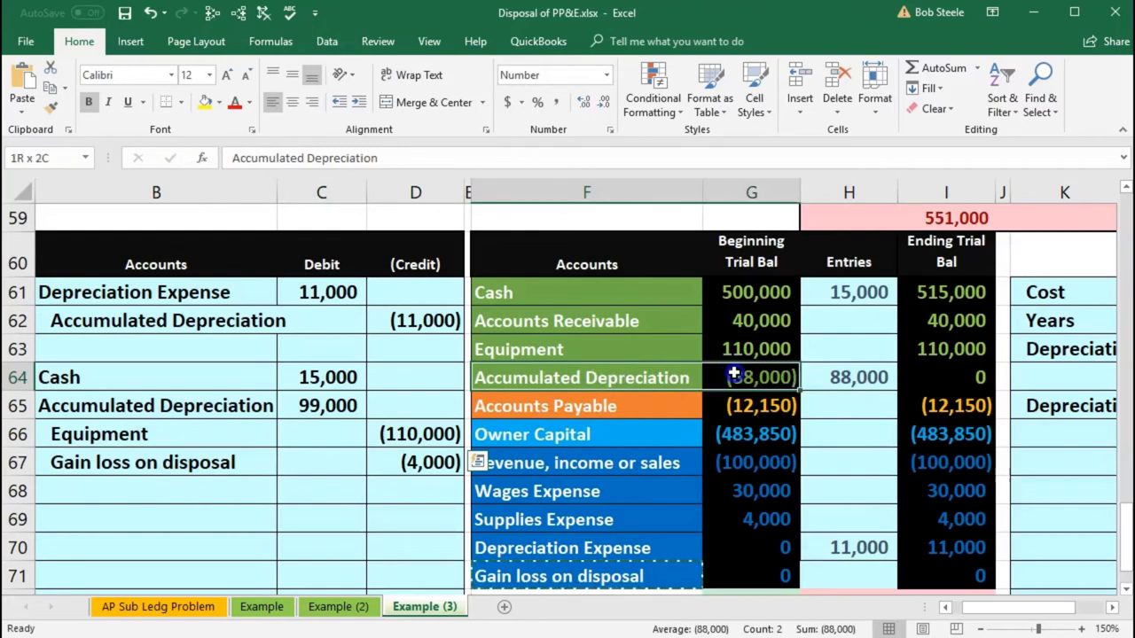
drag(647, 347, 735, 348)
click(822, 349)
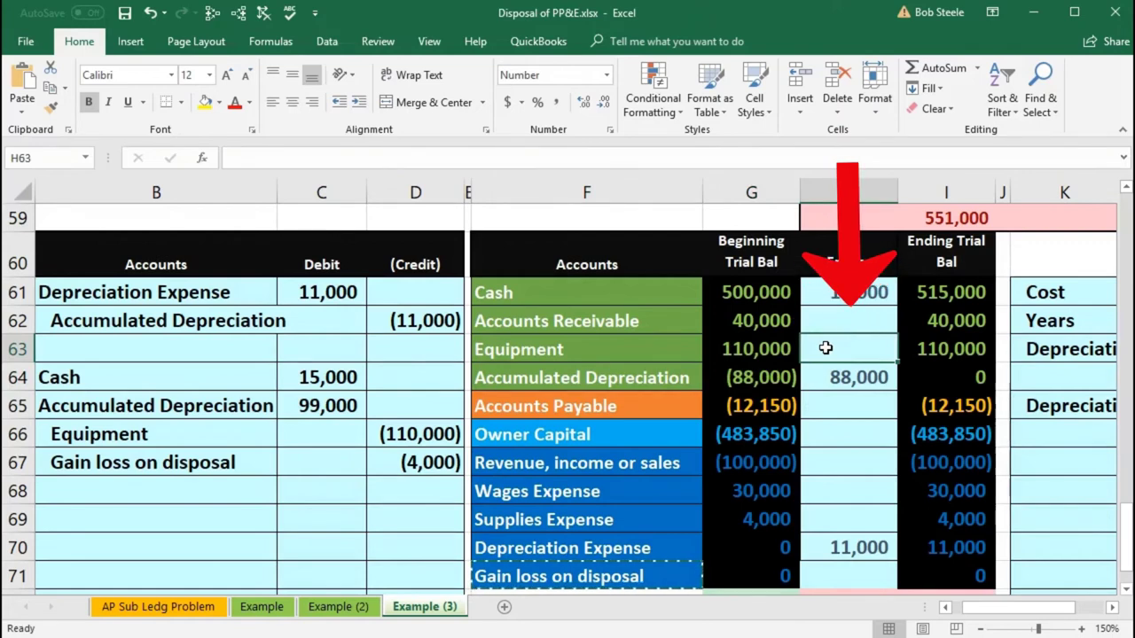
text(=)
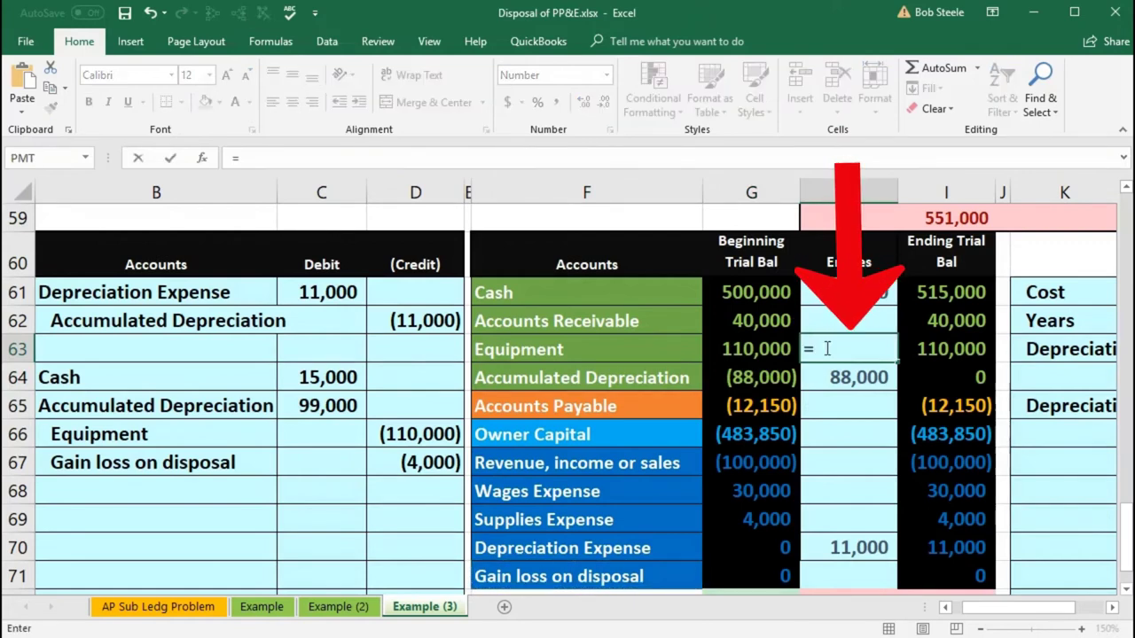
click(430, 433)
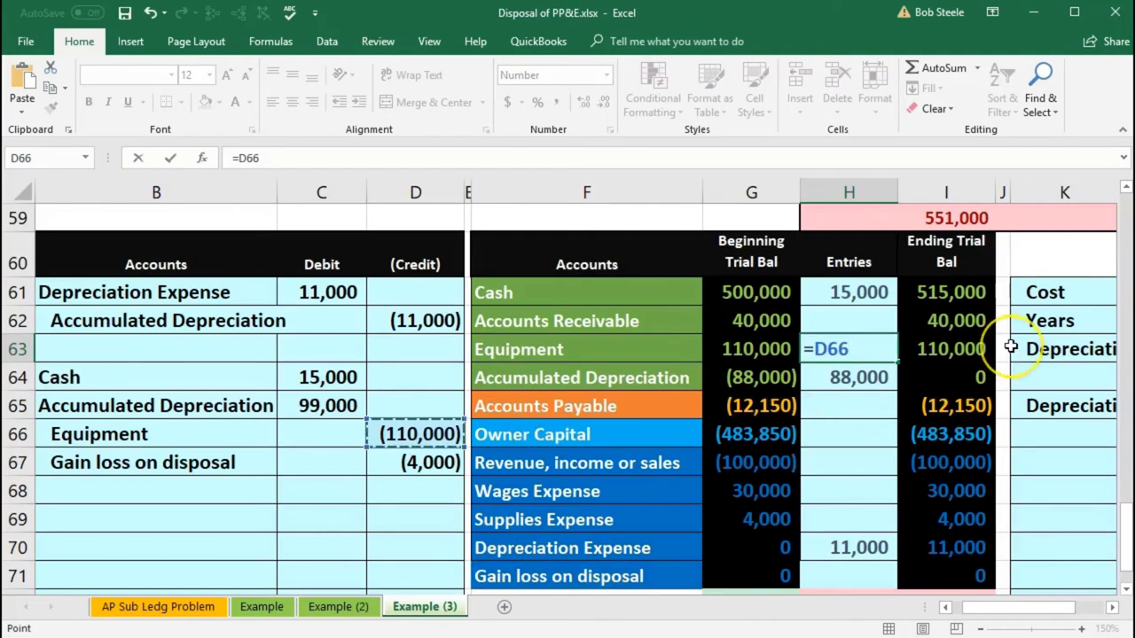
key(Return)
mouse_move(1011, 346)
mouse_down()
mouse_move(709, 323)
mouse_move(1046, 341)
mouse_up()
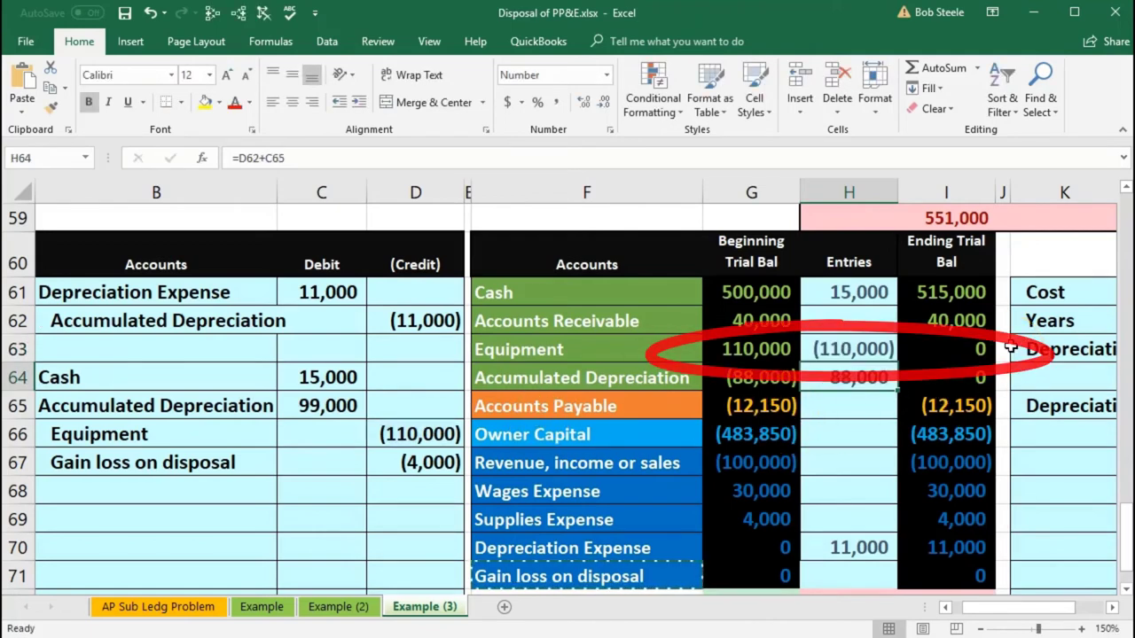
key(Escape)
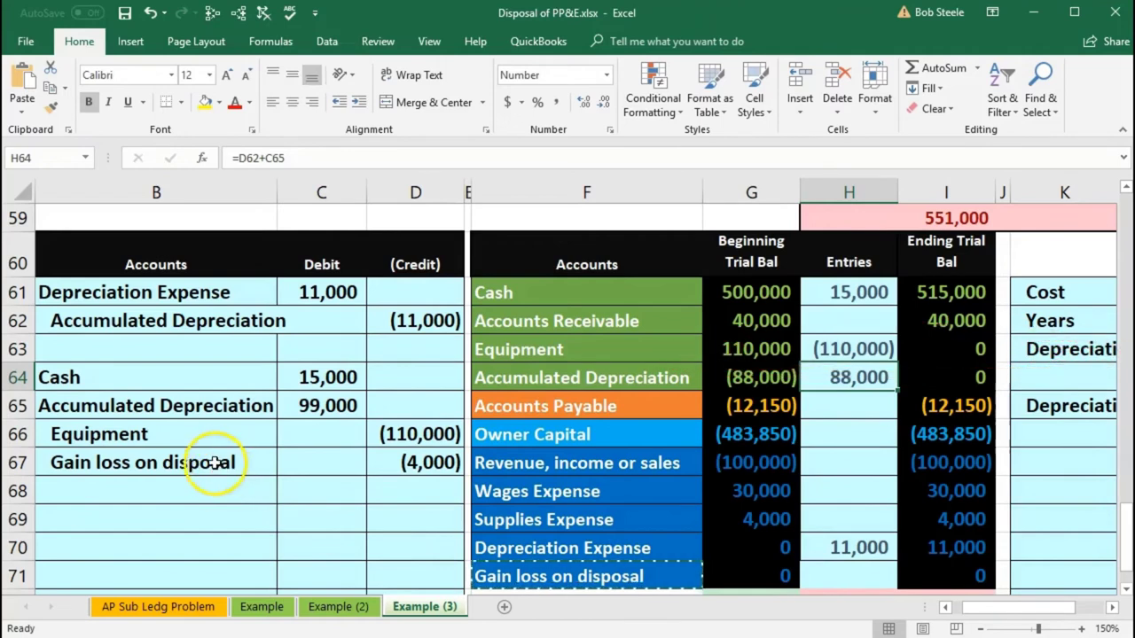
Post the gain on disposal to the trial balance by entering =D67 in H71.
drag(215, 463, 399, 466)
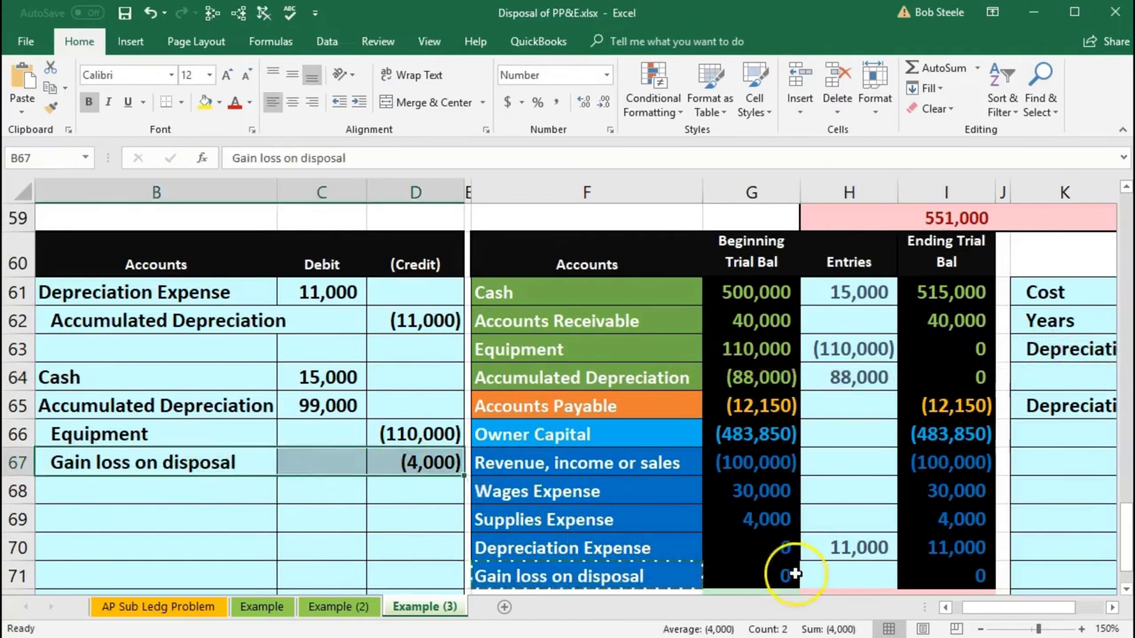
click(834, 573)
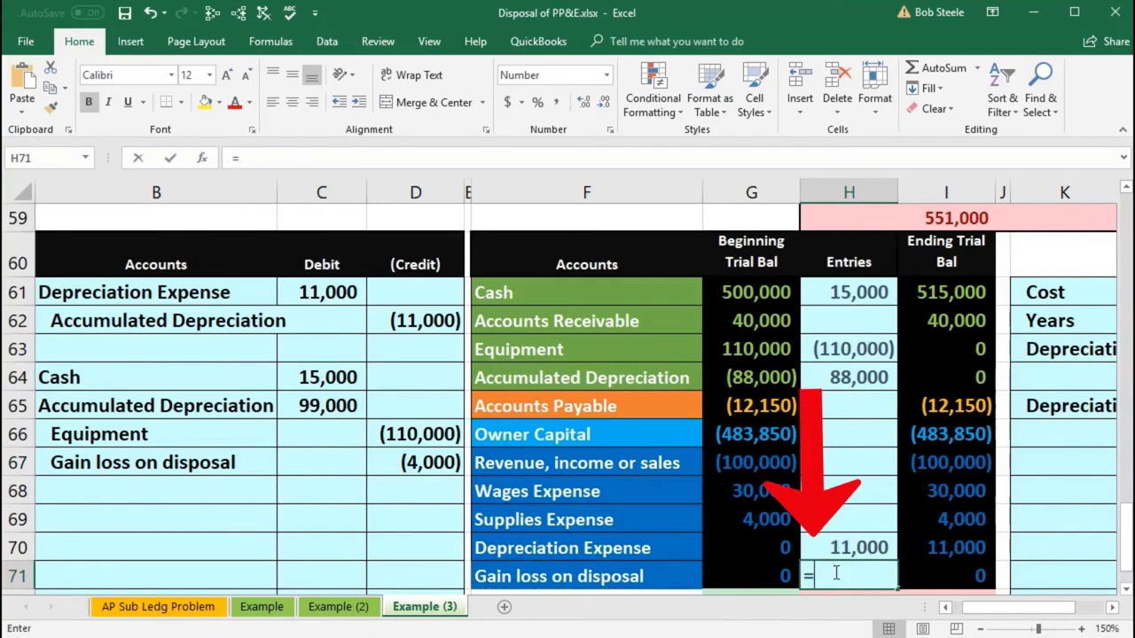
text(=)
click(448, 463)
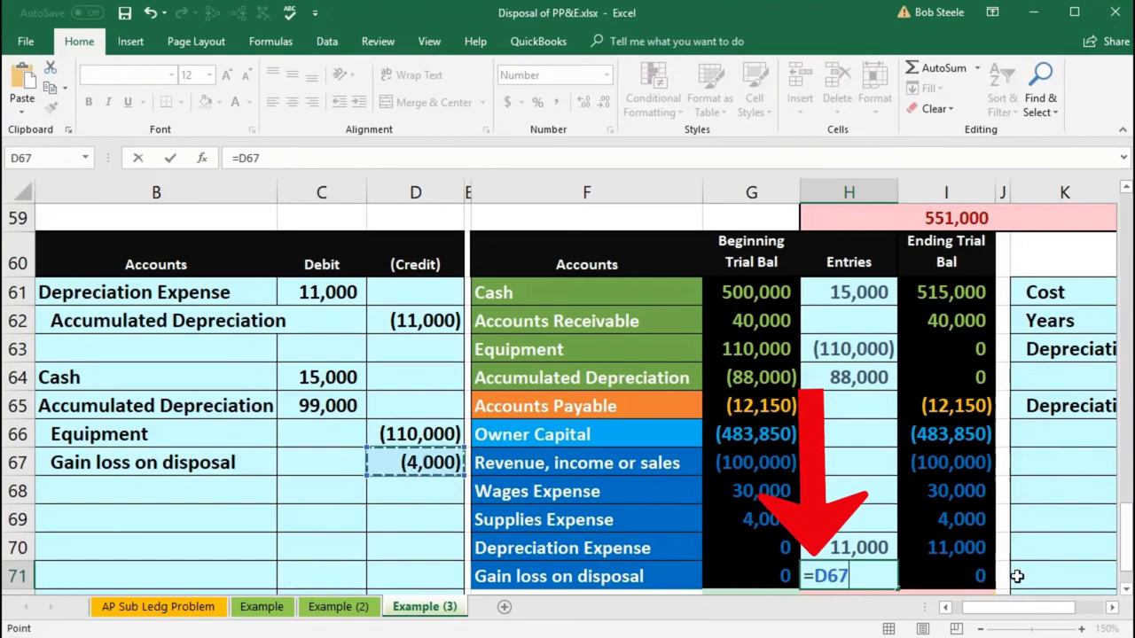
key(Return)
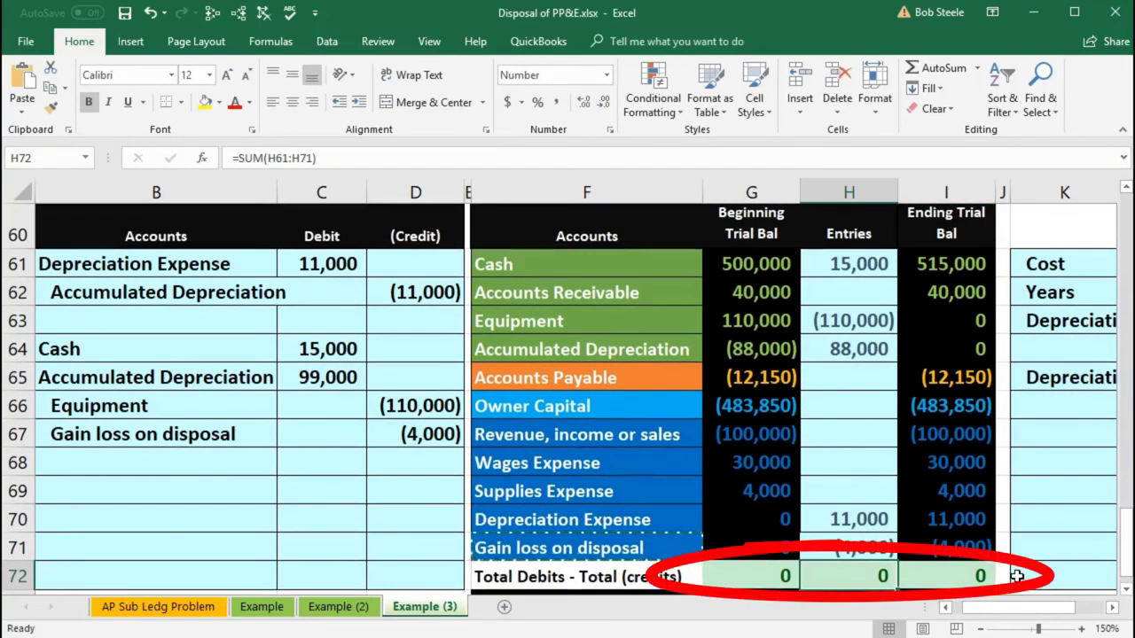
Check the trial balance totals and the ending balances of Equipment and Accumulated Depreciation in I63:I64.
scroll(1017, 577, down, 1)
scroll(1013, 572, up, 1)
drag(967, 324, 959, 340)
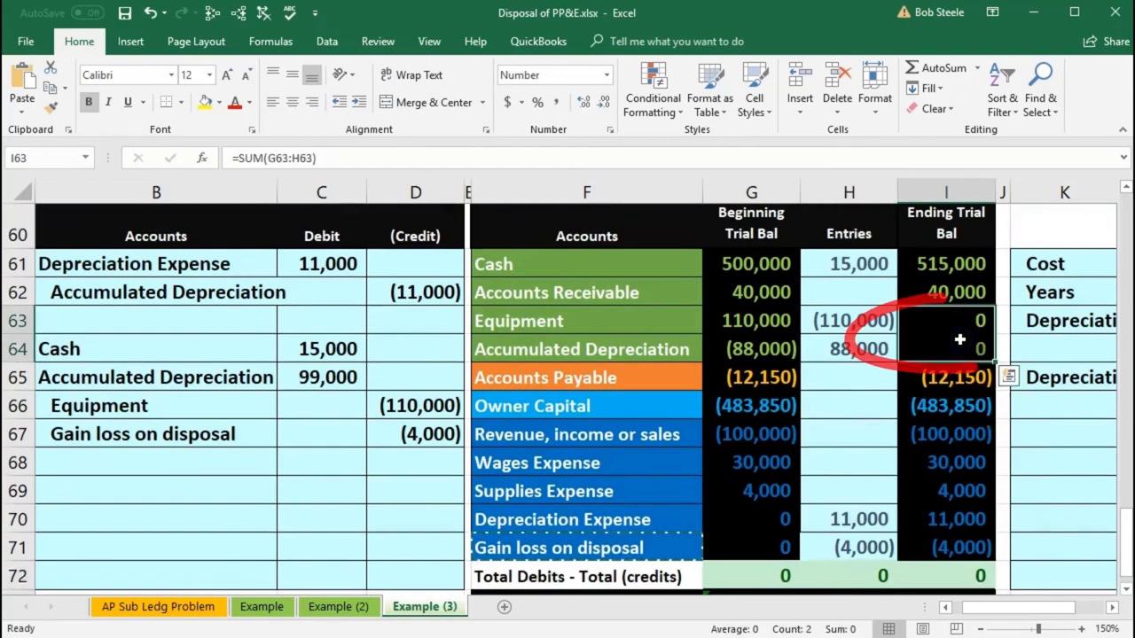
Review the posted Cash entry in H61 and the ending balances of Depreciation Expense and Gain loss on disposal in I70 and I71.
click(864, 263)
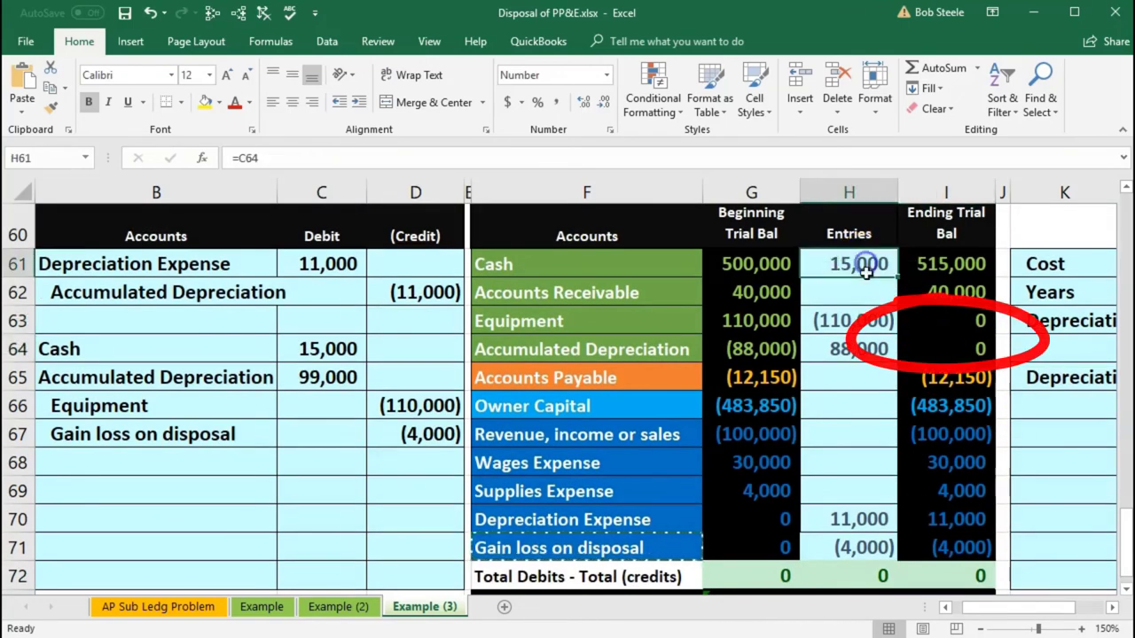
scroll(861, 342, down, 1)
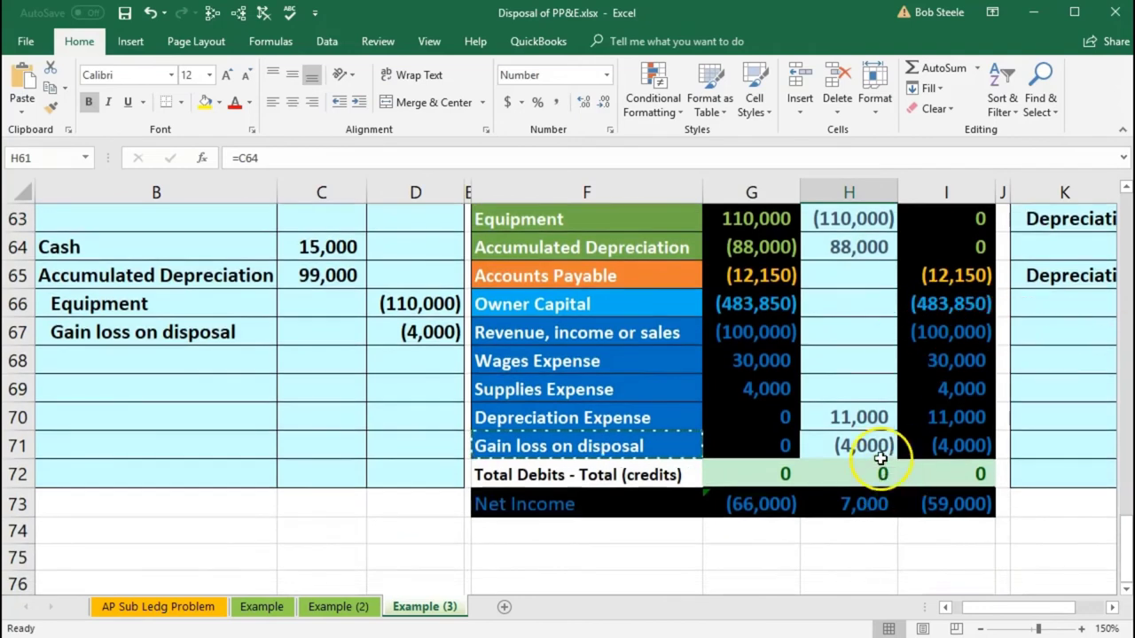
click(934, 421)
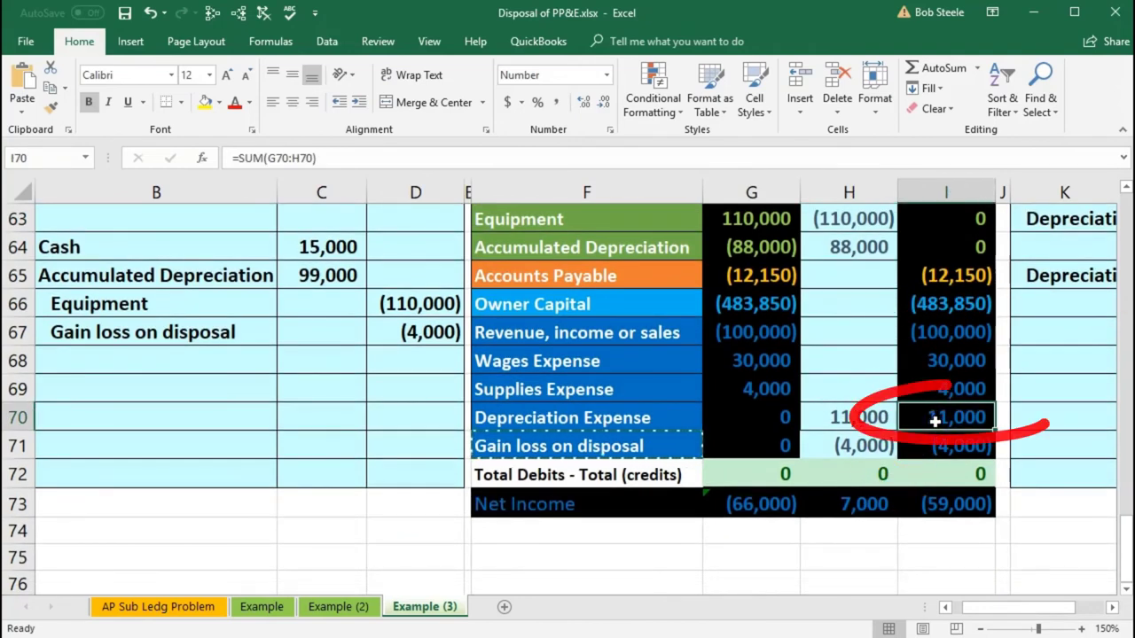
click(936, 443)
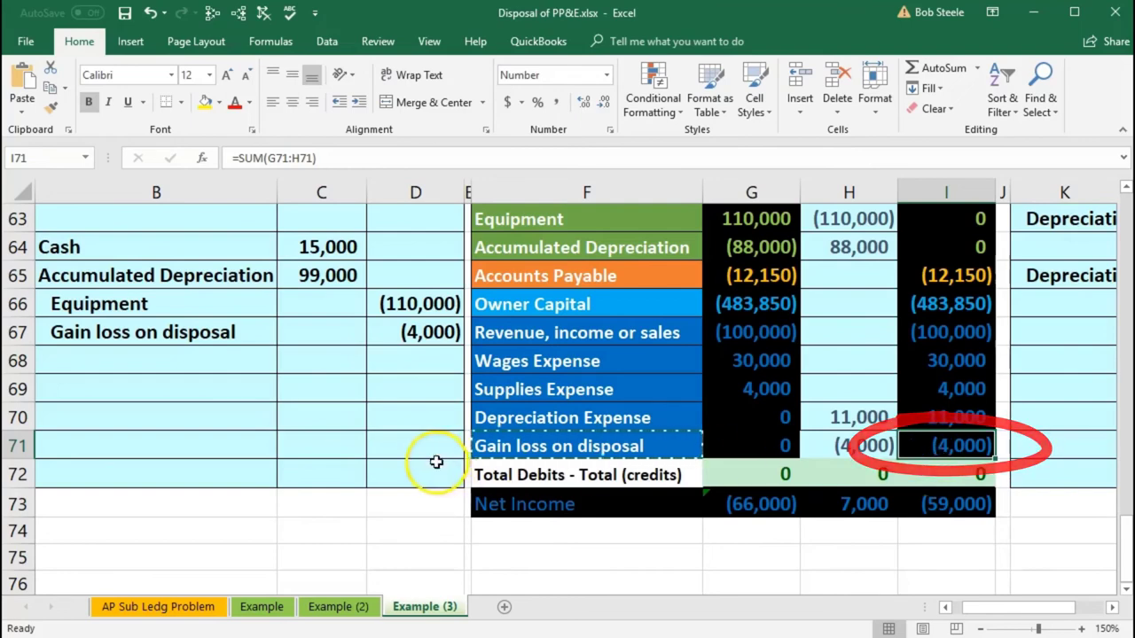
scroll(380, 367, up, 1)
scroll(380, 400, down, 1)
Inspect the Net Income formulas in the Entries and Beginning Trial Bal columns, H73 and G73, without changing them.
double_click(858, 503)
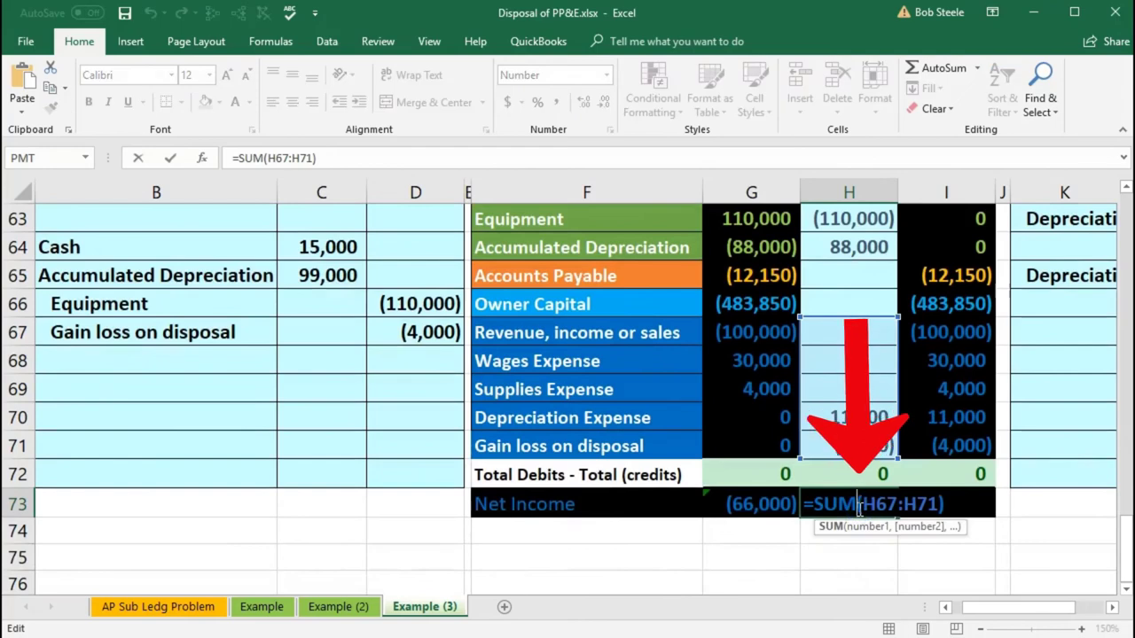
key(Return)
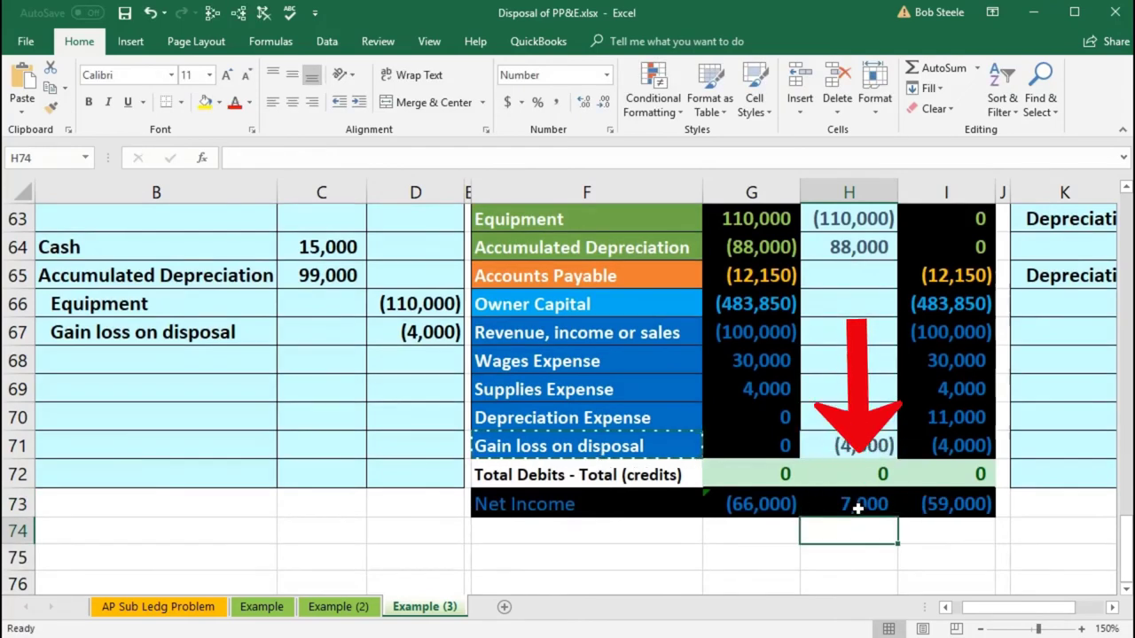
click(785, 506)
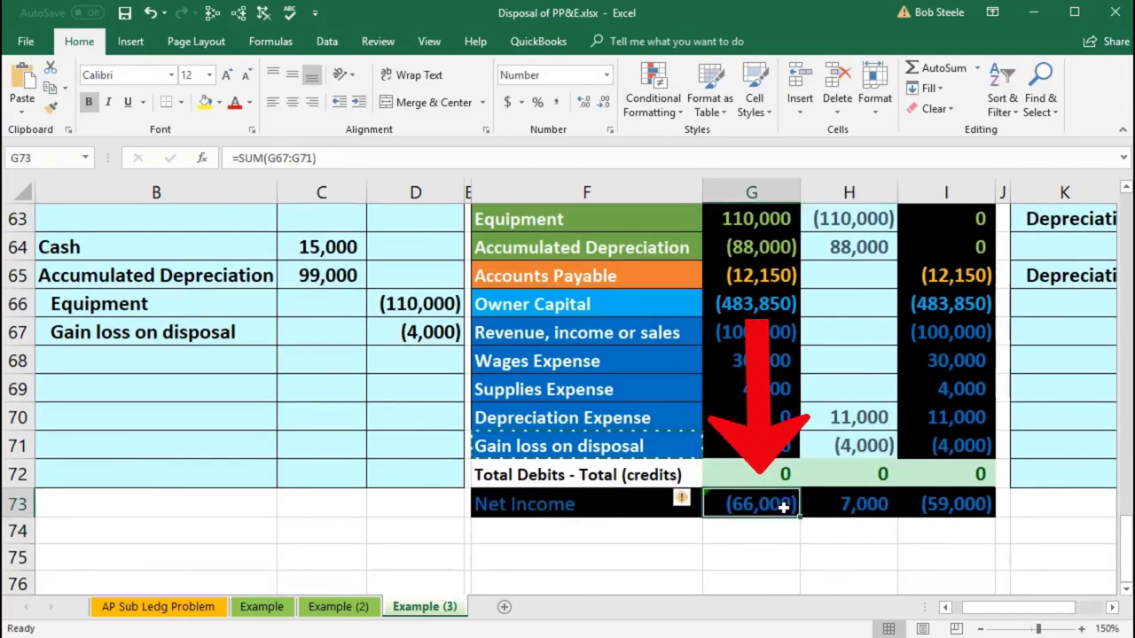
double_click(784, 506)
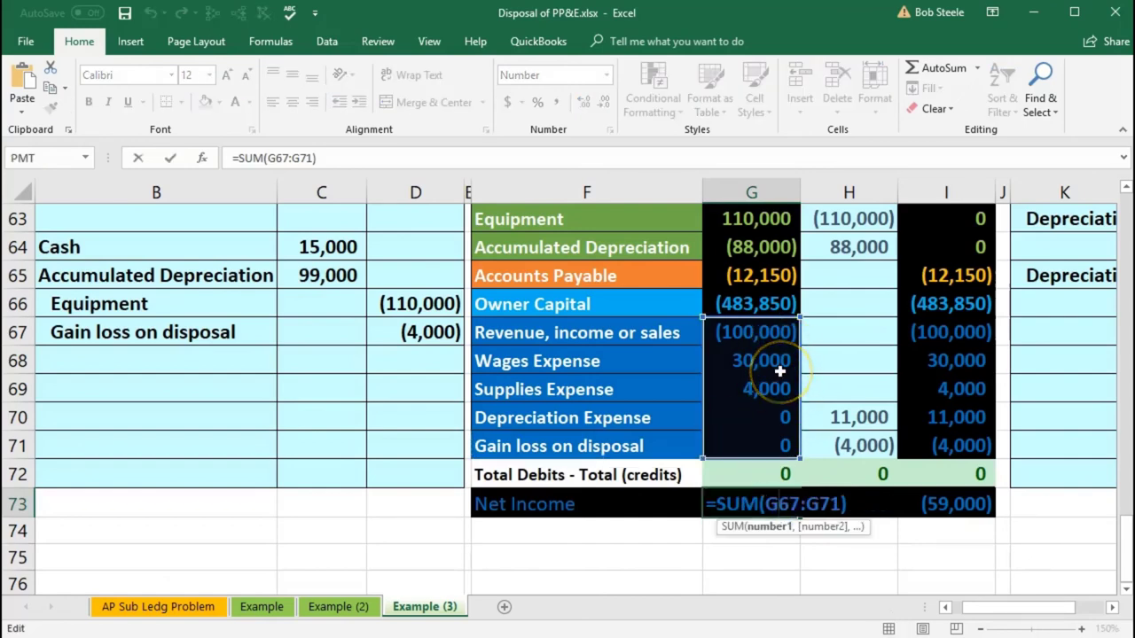
key(Return)
double_click(863, 505)
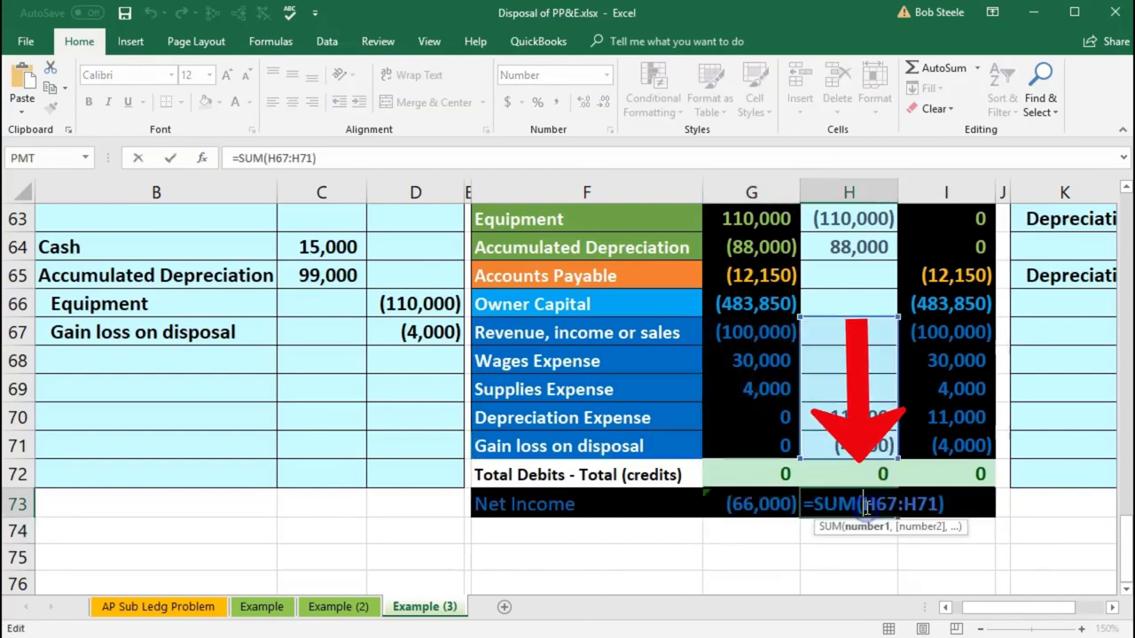
key(Return)
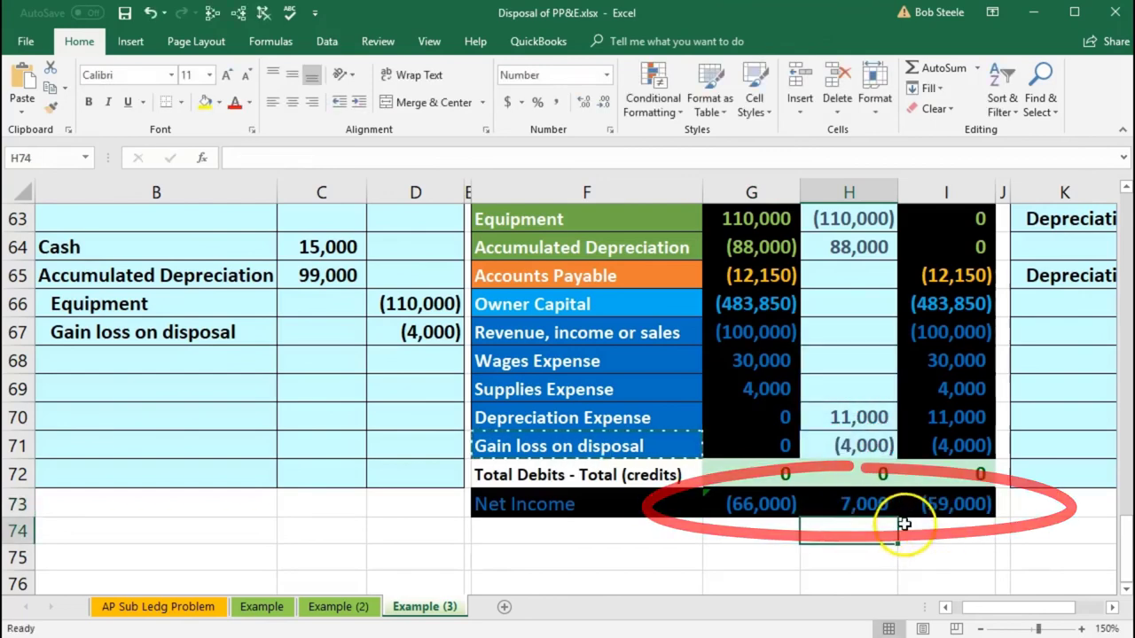
Compare the beginning net income and entries effect in G73:H73, including the gain on disposal, with the ending net income in I73.
drag(764, 504, 835, 500)
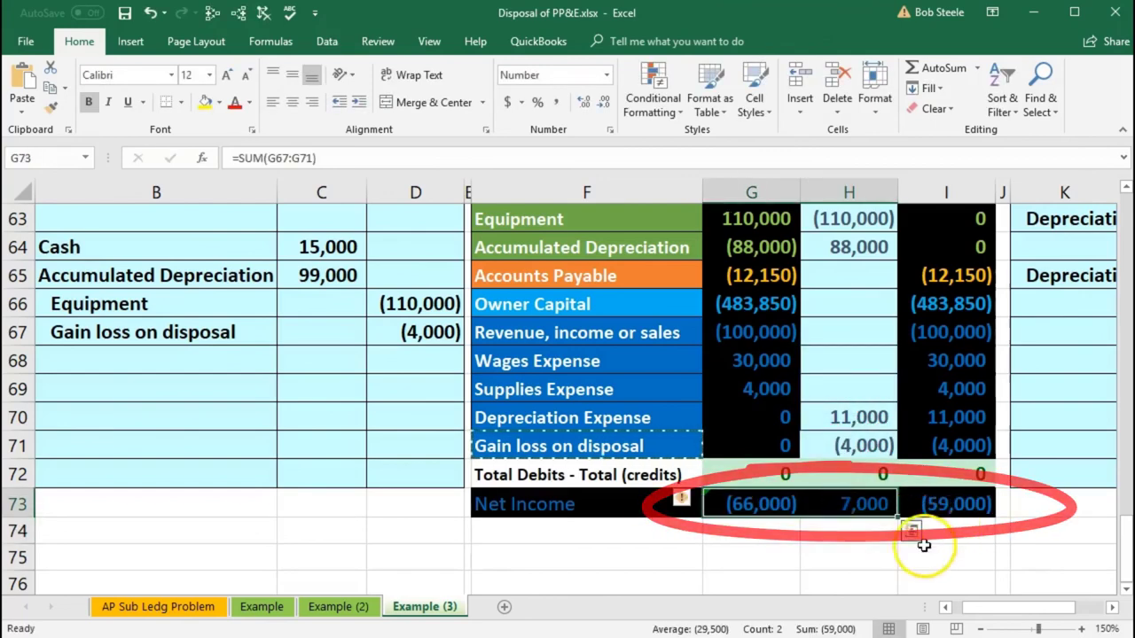
click(851, 555)
click(867, 424)
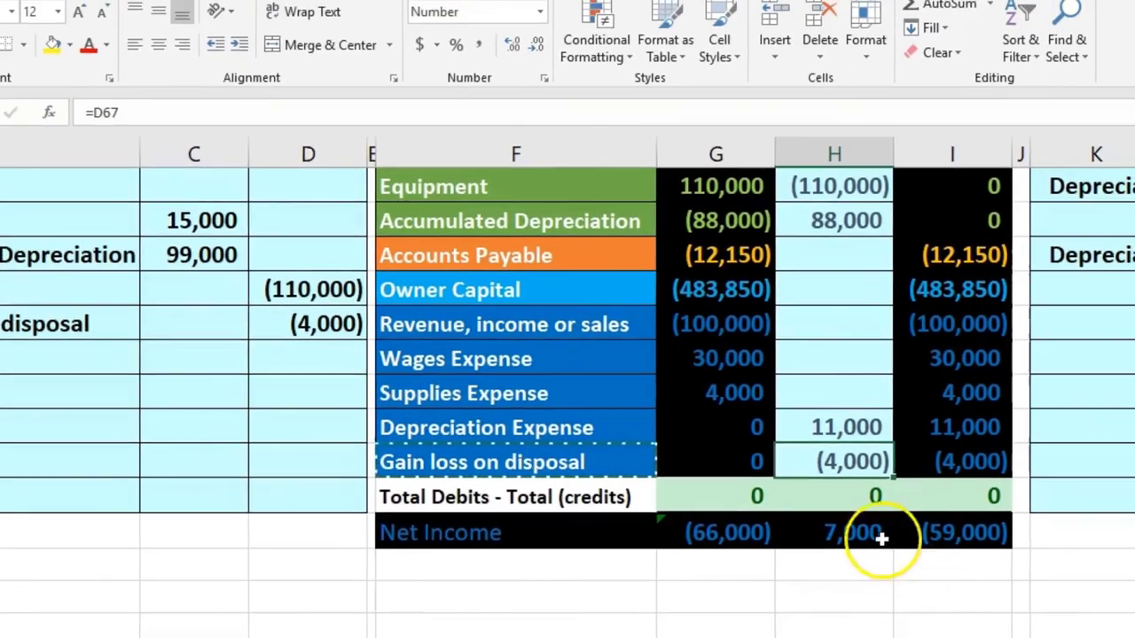
click(882, 538)
click(913, 533)
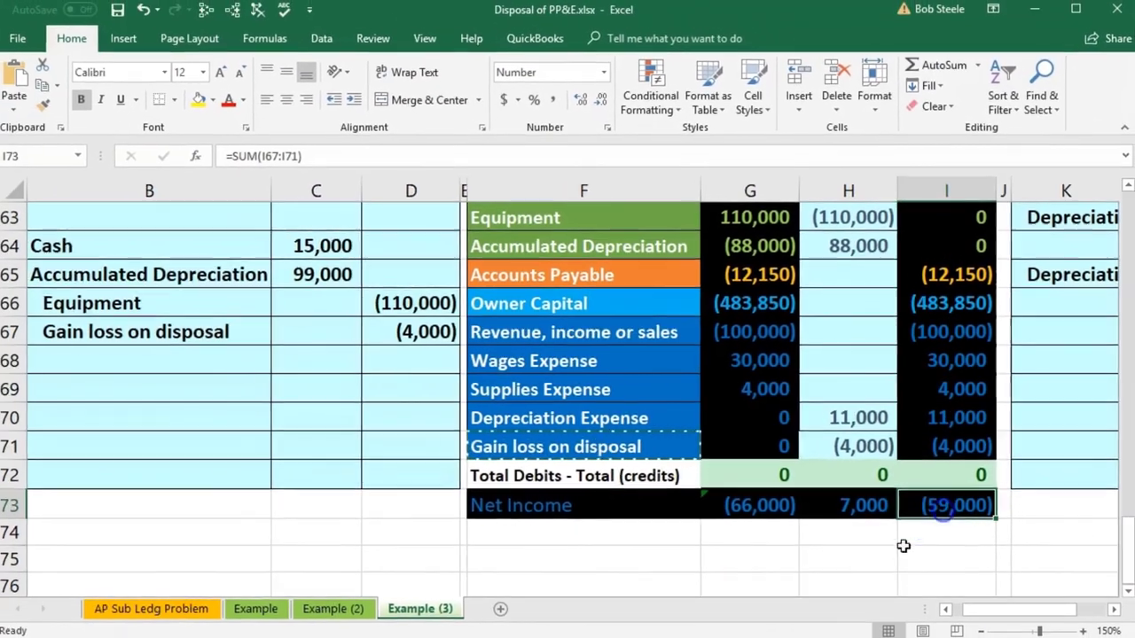